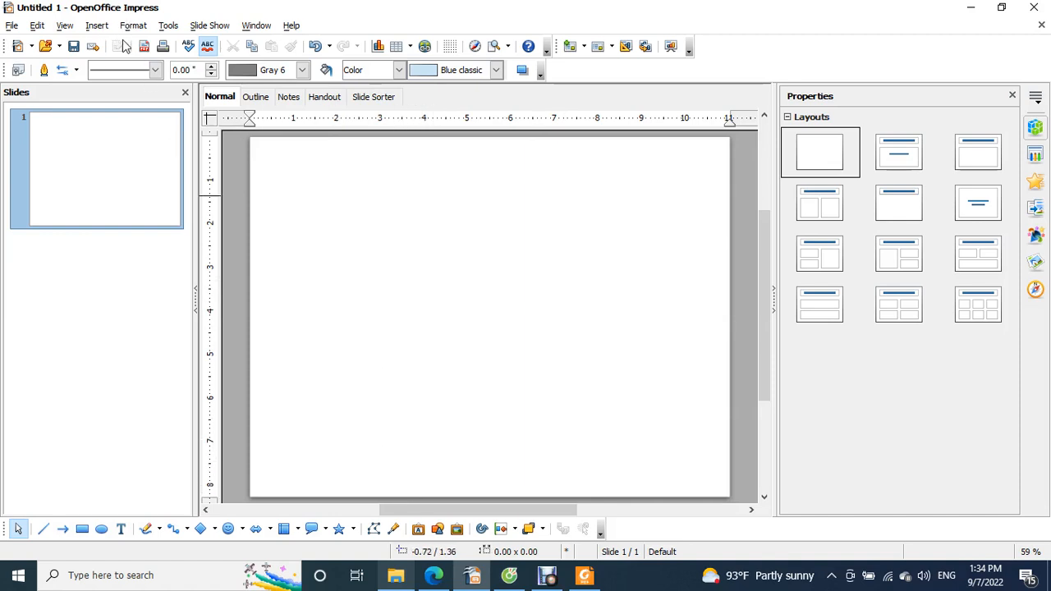
- Add a text box reading "Watch Video" in the upper part of the blank slide
left_click(121, 529)
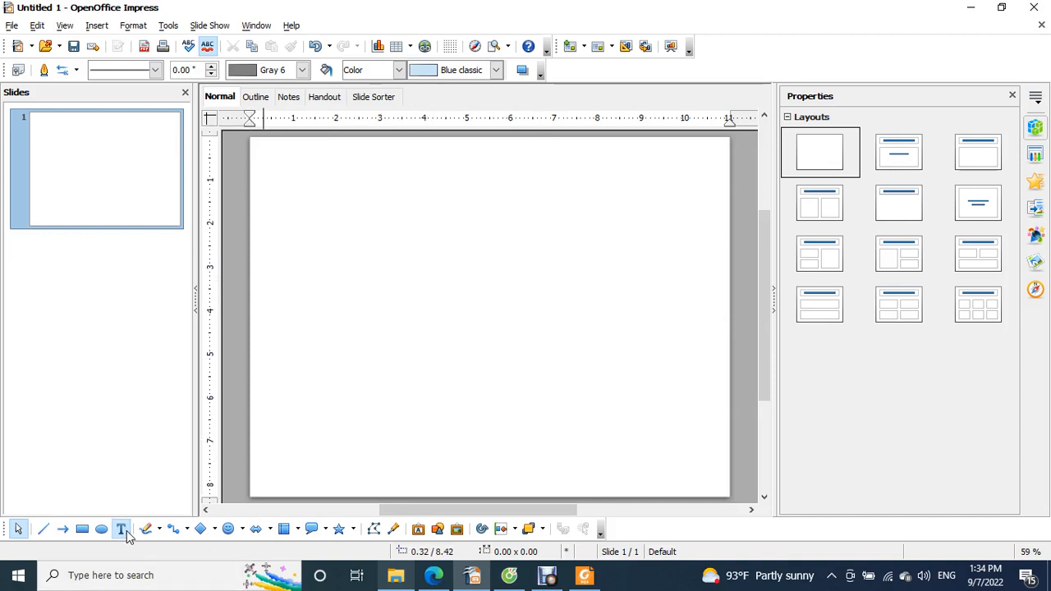
left_click(355, 222)
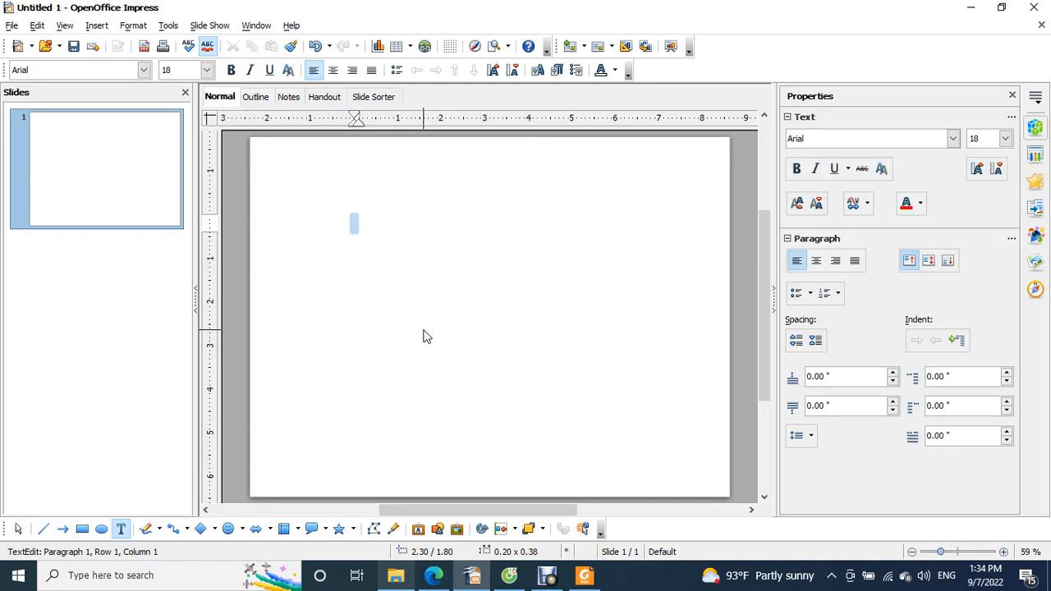
type("Continu")
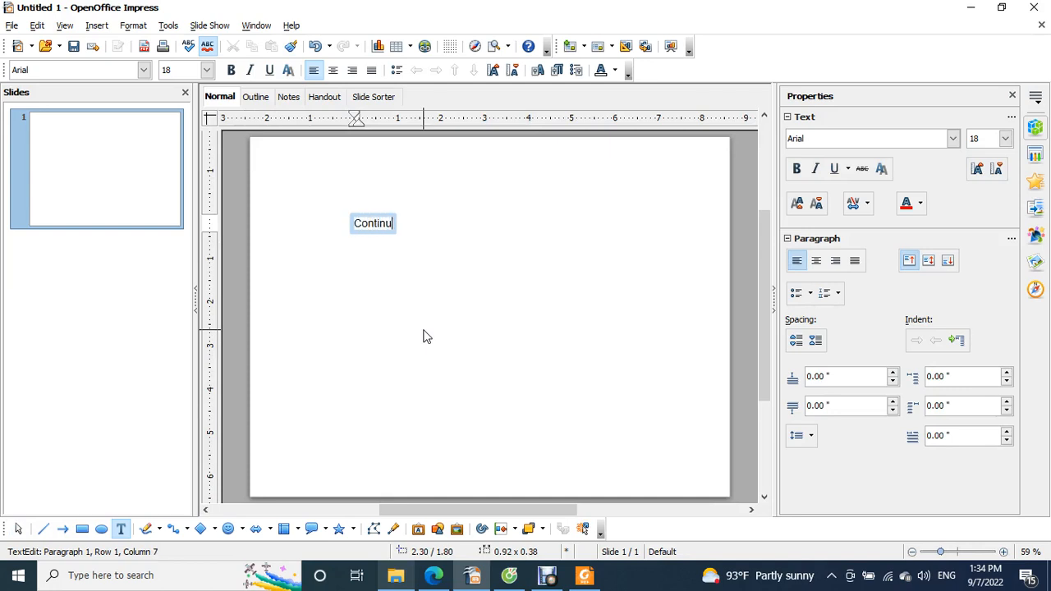
key("BackSpace")
key("BackSpace")
key("BackSpace")
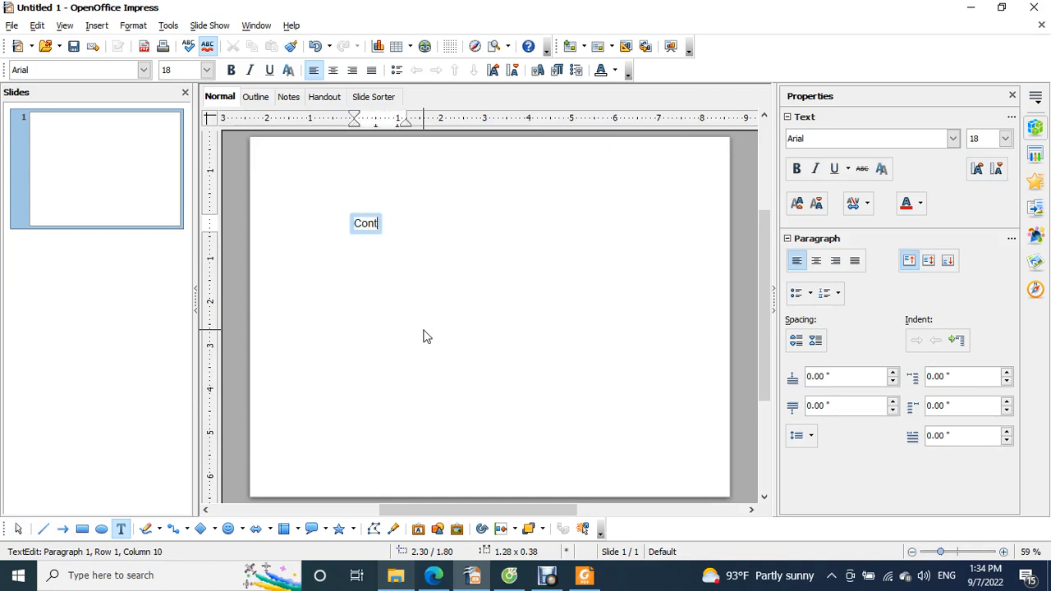
key("BackSpace")
key("BackSpace")
key("BackSpace")
key("BackSpace")
type("W")
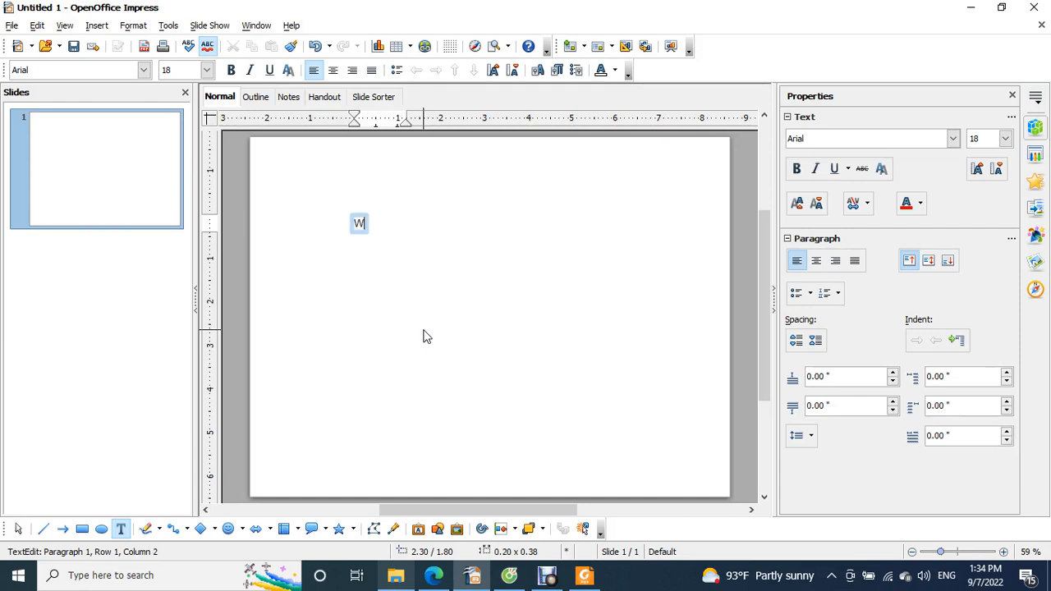
type("atch m")
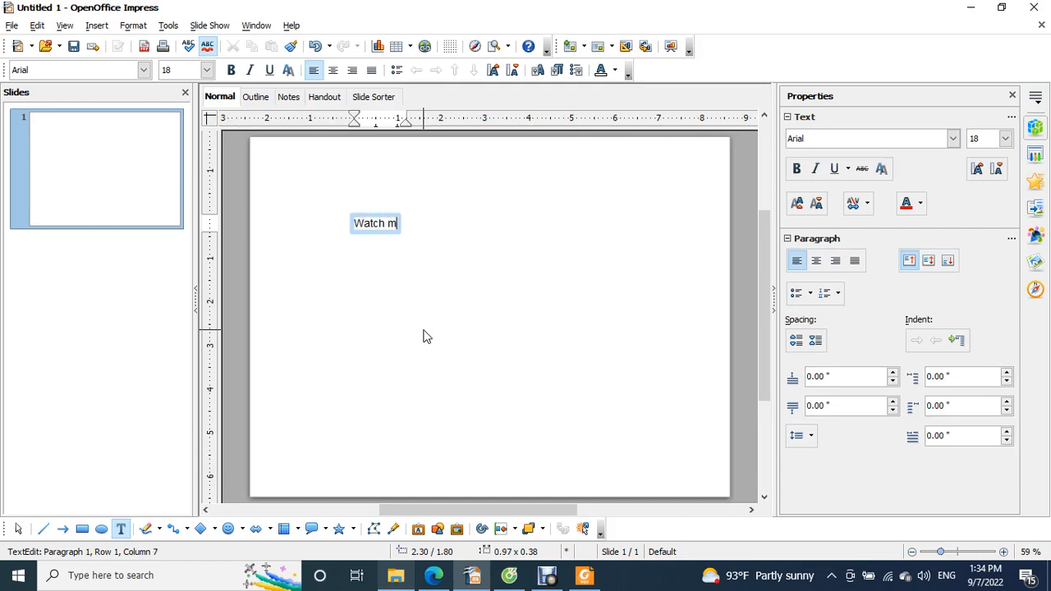
key("BackSpace")
key("BackSpace")
type("Video")
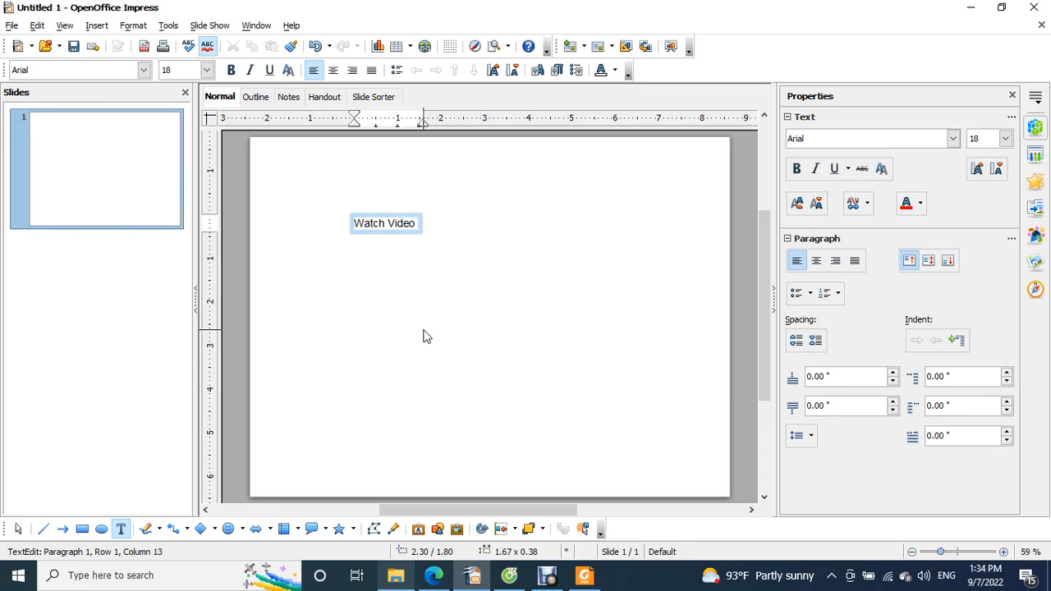
left_click(444, 281)
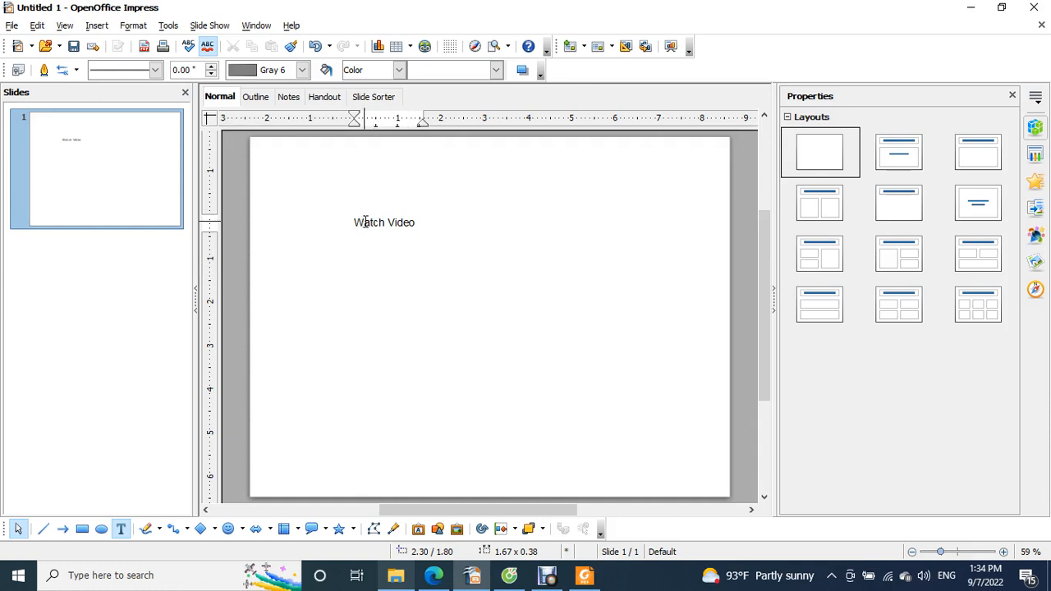
- Select the whole "Watch Video" text and start a document hyperlink for it, without choosing a target within the document
left_click(359, 223)
left_click(415, 271)
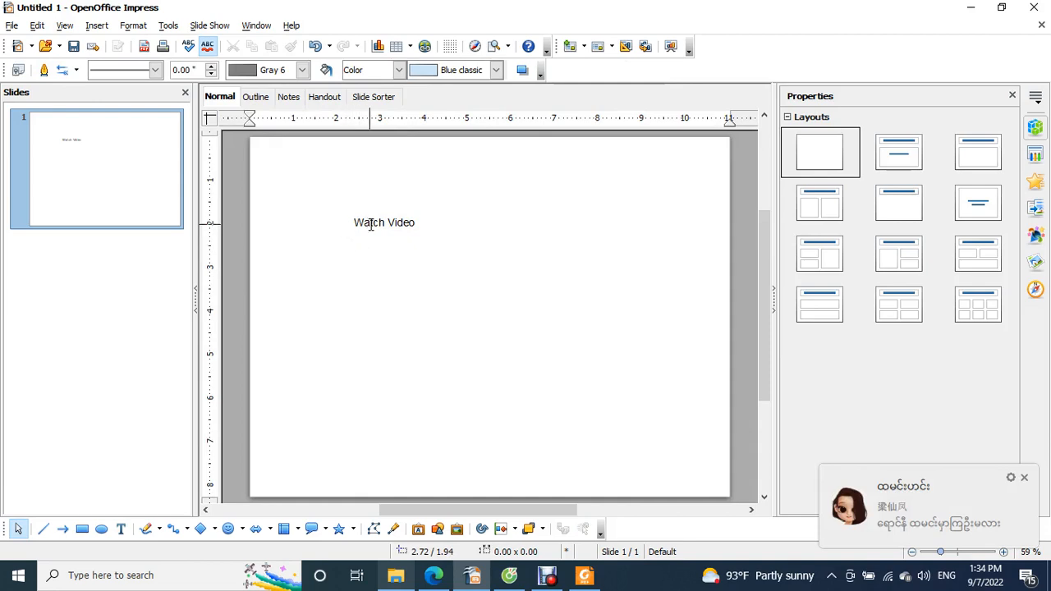
left_click(371, 225)
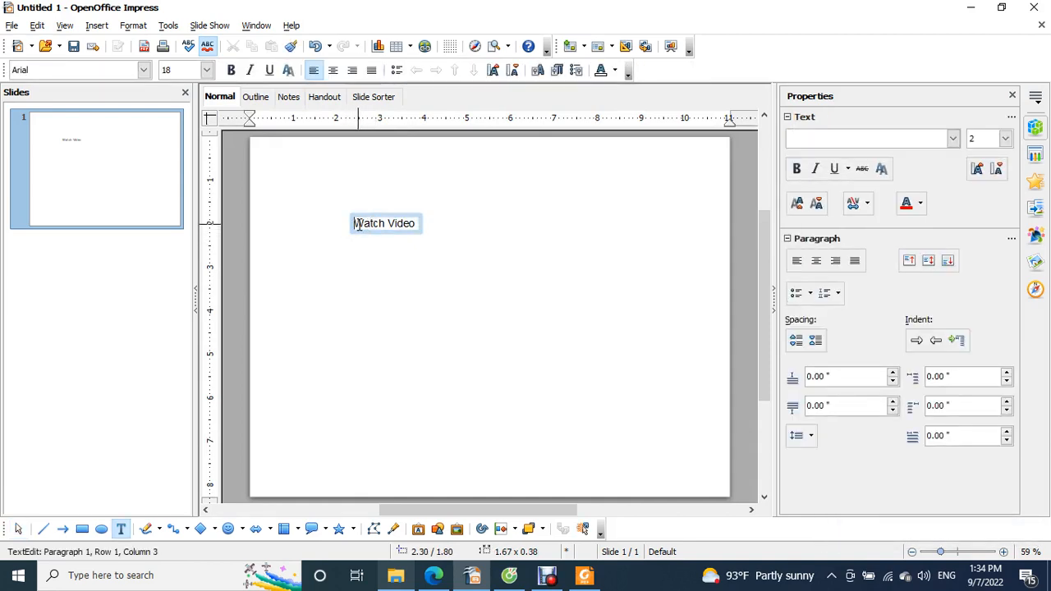
left_click_drag(359, 225, 422, 224)
left_click(94, 27)
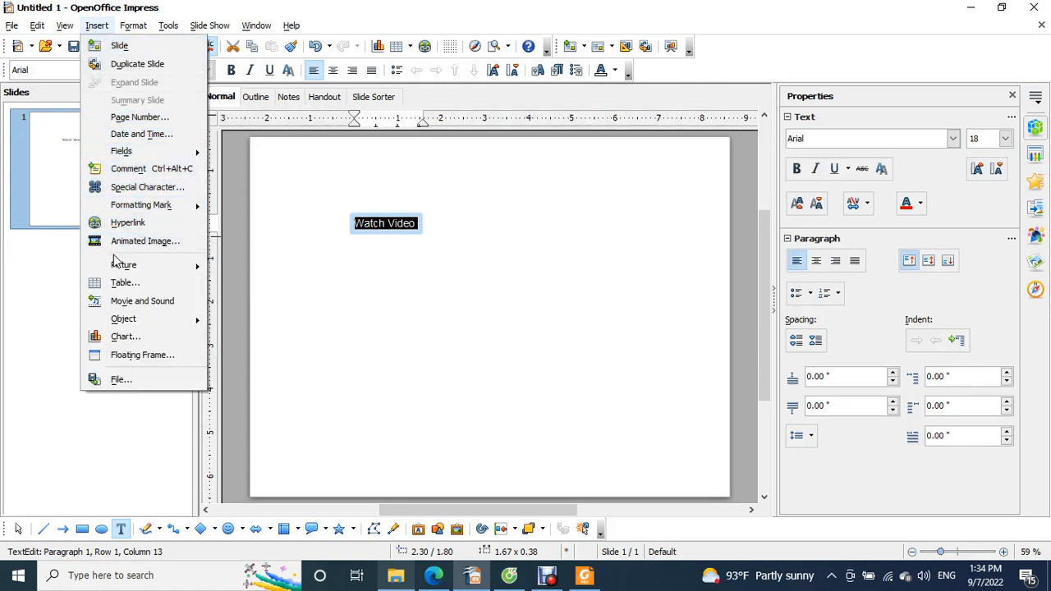
left_click(125, 222)
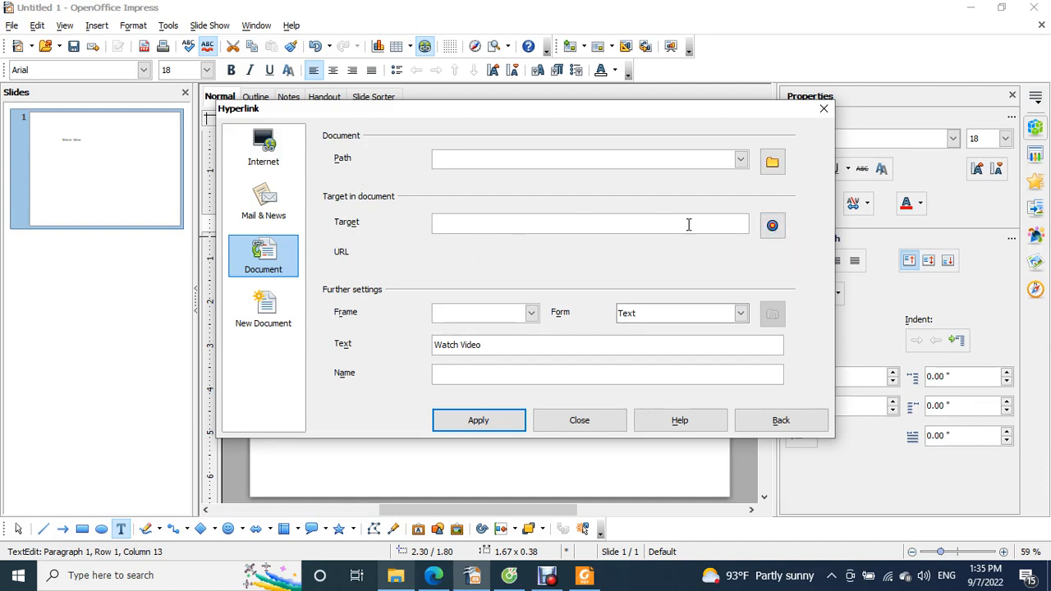
left_click(772, 227)
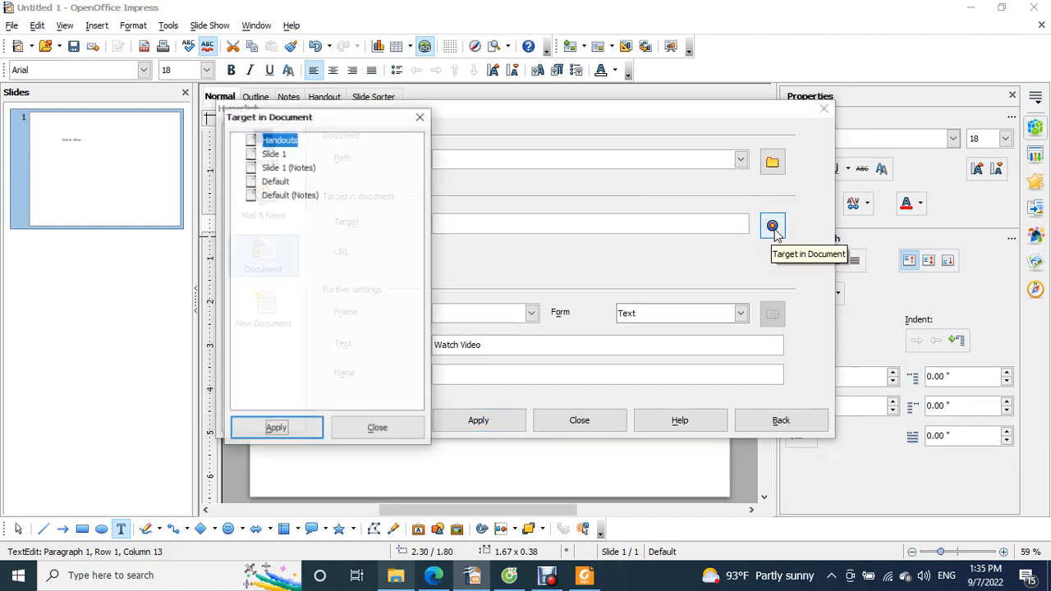
left_click(420, 117)
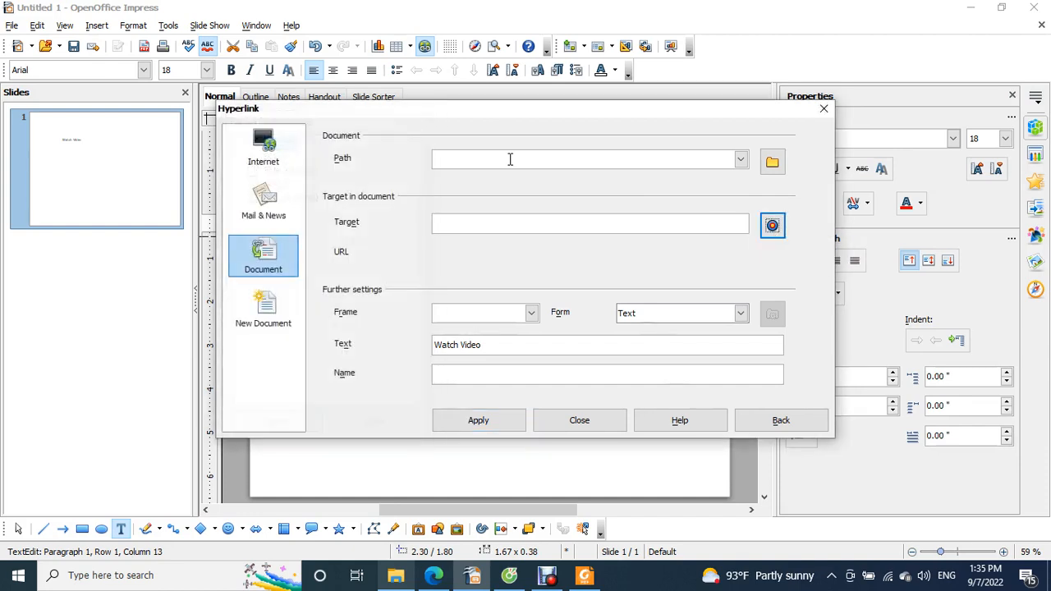
- Link the "Watch Video" text to the Font Work video in the Videos folder and apply the hyperlink
left_click(769, 166)
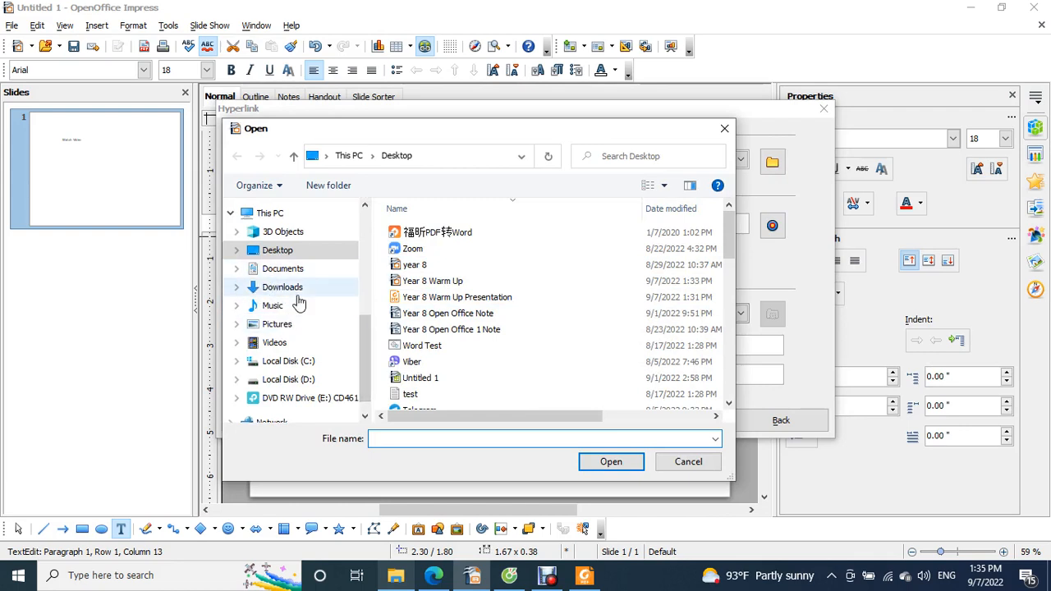
left_click(297, 293)
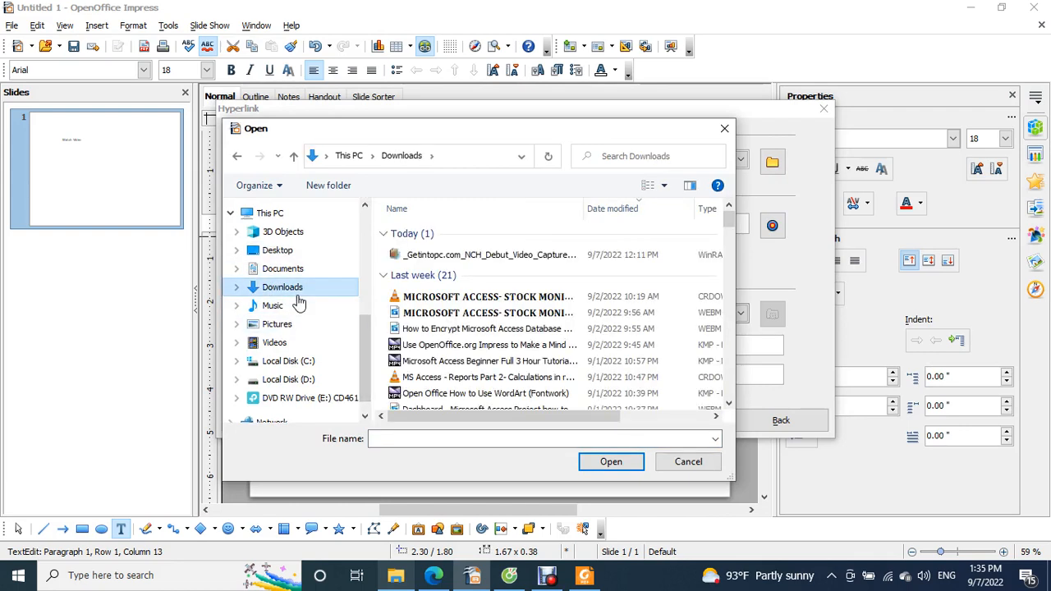
left_click(287, 343)
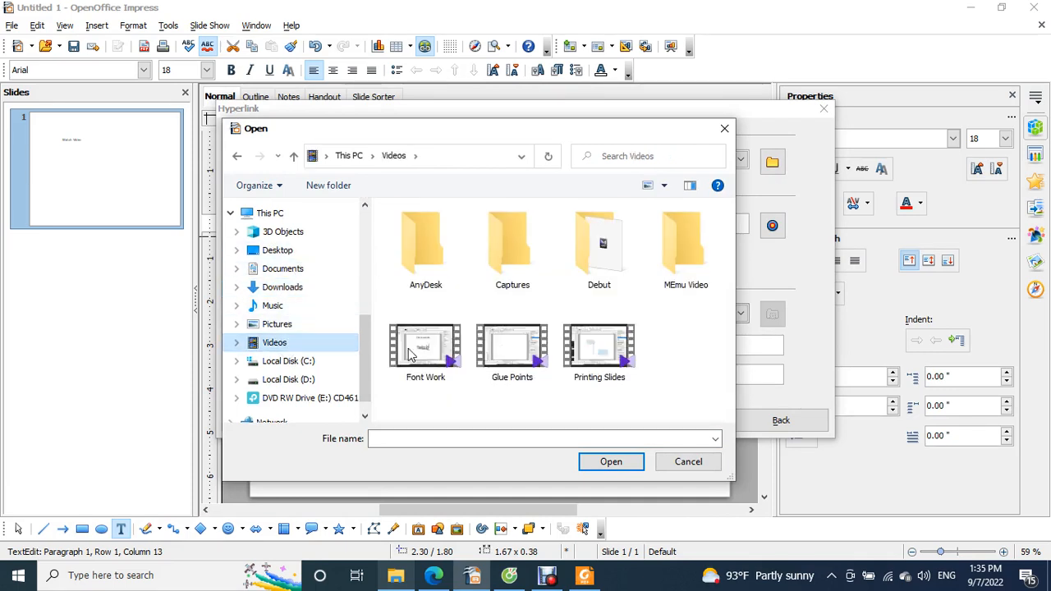
left_click(425, 348)
left_click(611, 461)
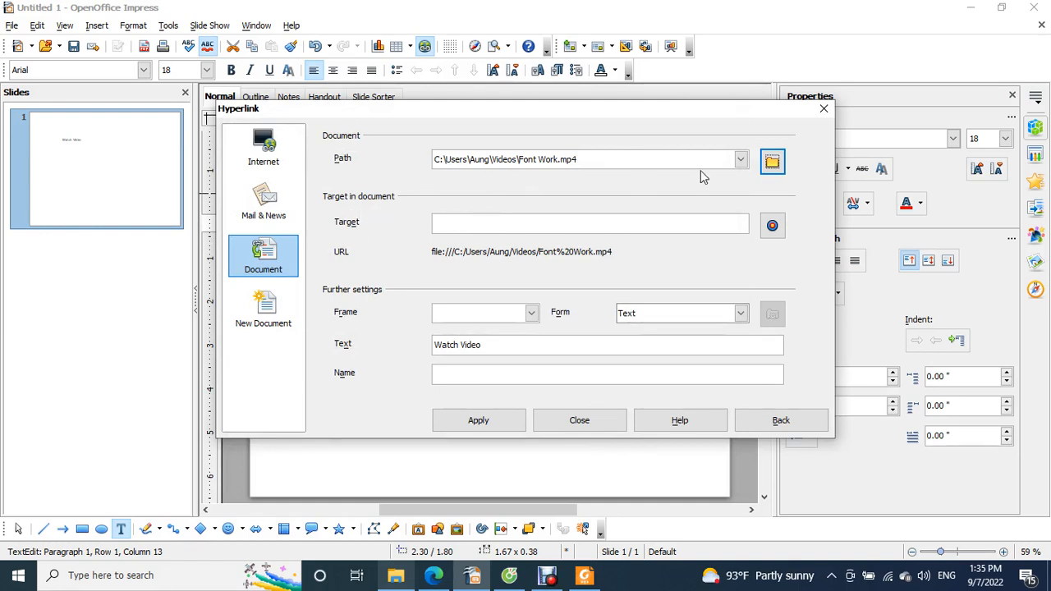
left_click(488, 431)
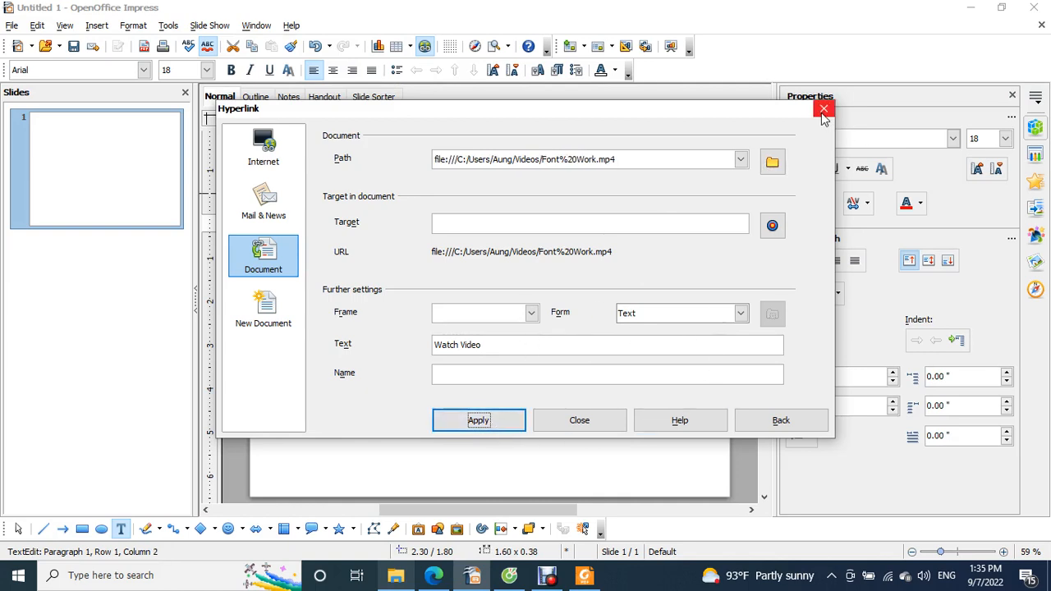
left_click(578, 420)
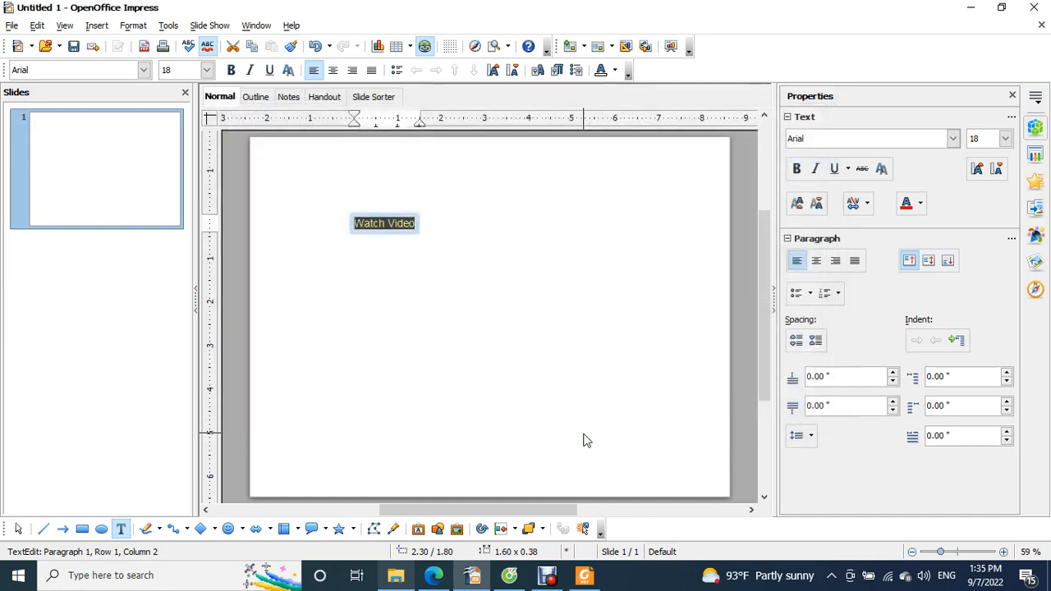
left_click(512, 340)
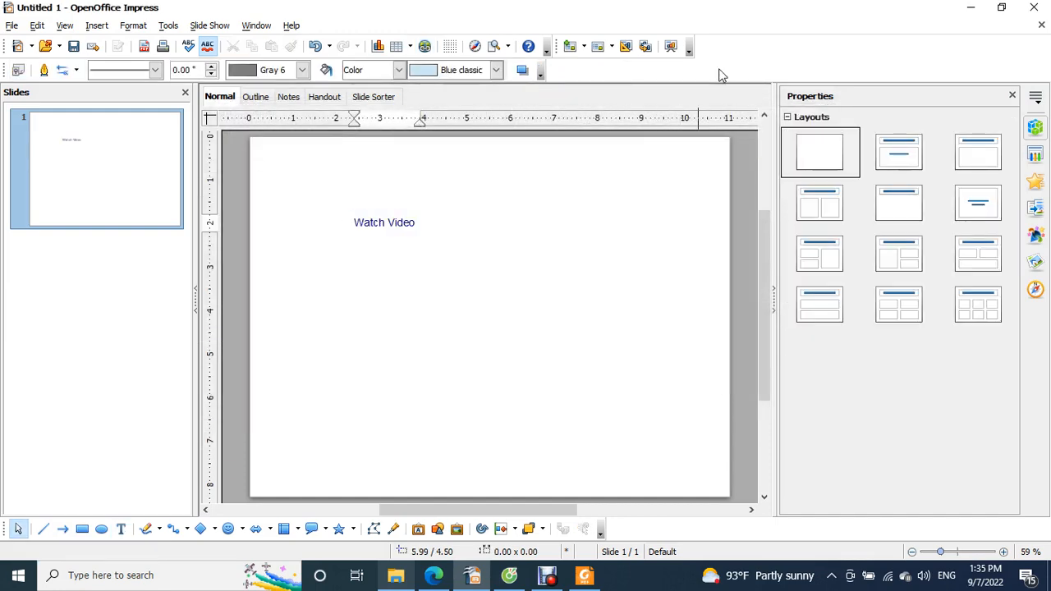
- Test the "Watch Video" link in the slide show, allow it to open the video, and return to editing
left_click(669, 49)
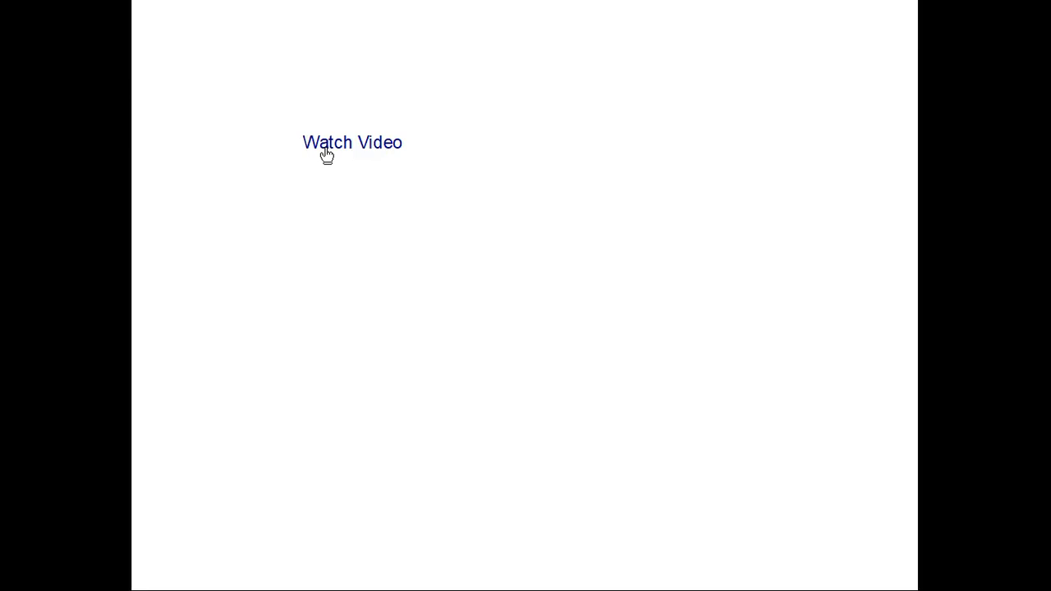
left_click(326, 154)
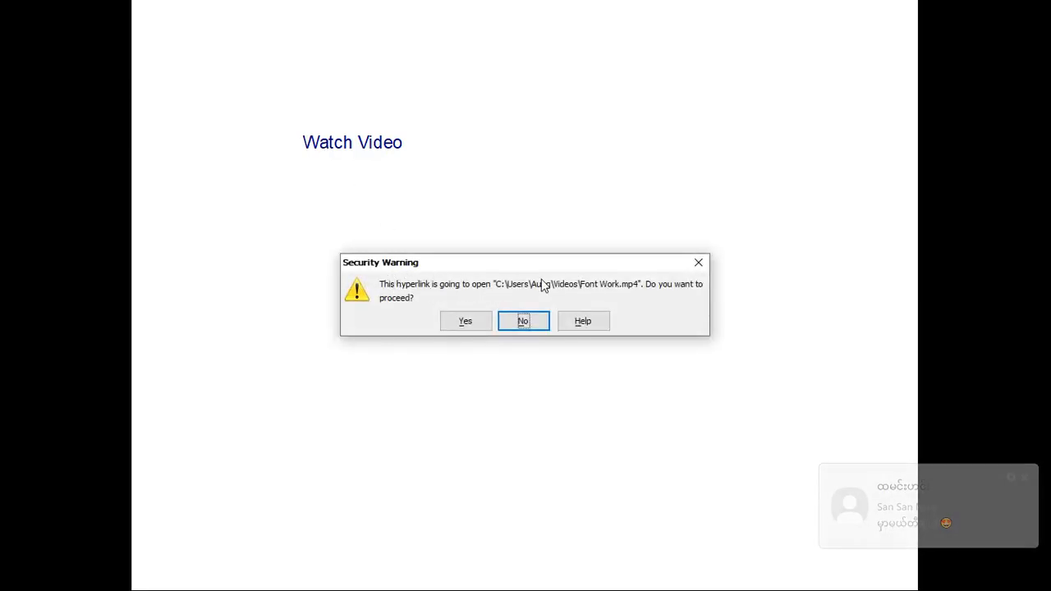
left_click(461, 330)
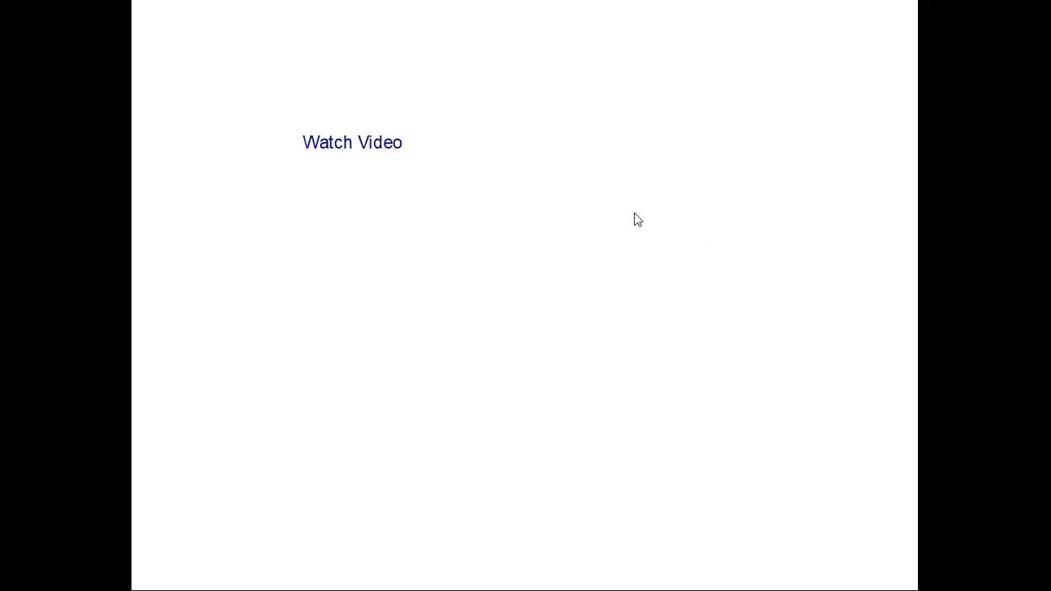
key("Escape")
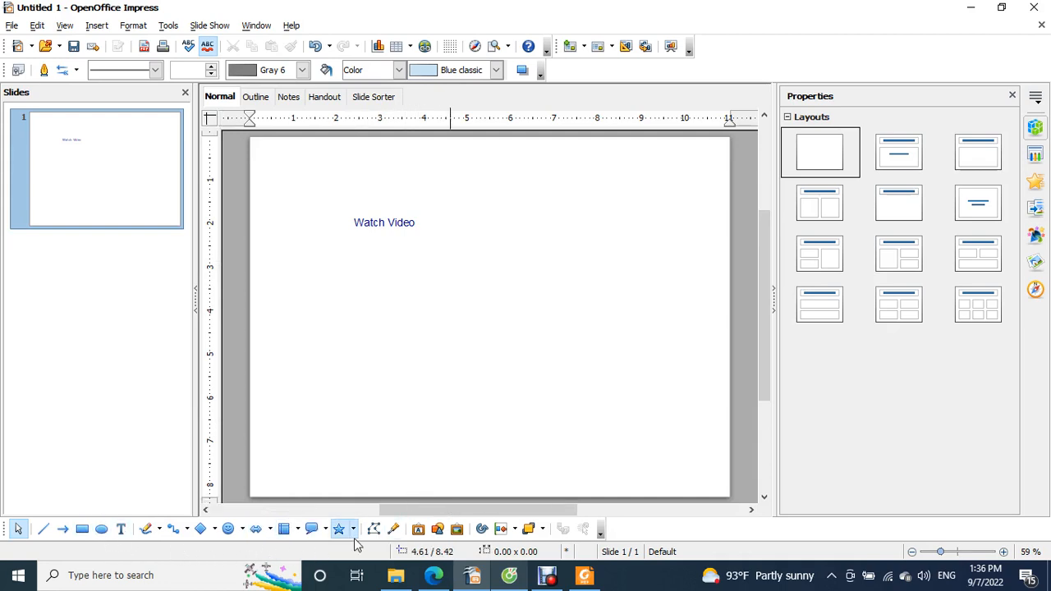
- Draw a notched right arrow about 1.60 by 0.80 inches below the "Watch Video" text
left_click(269, 530)
left_click(261, 450)
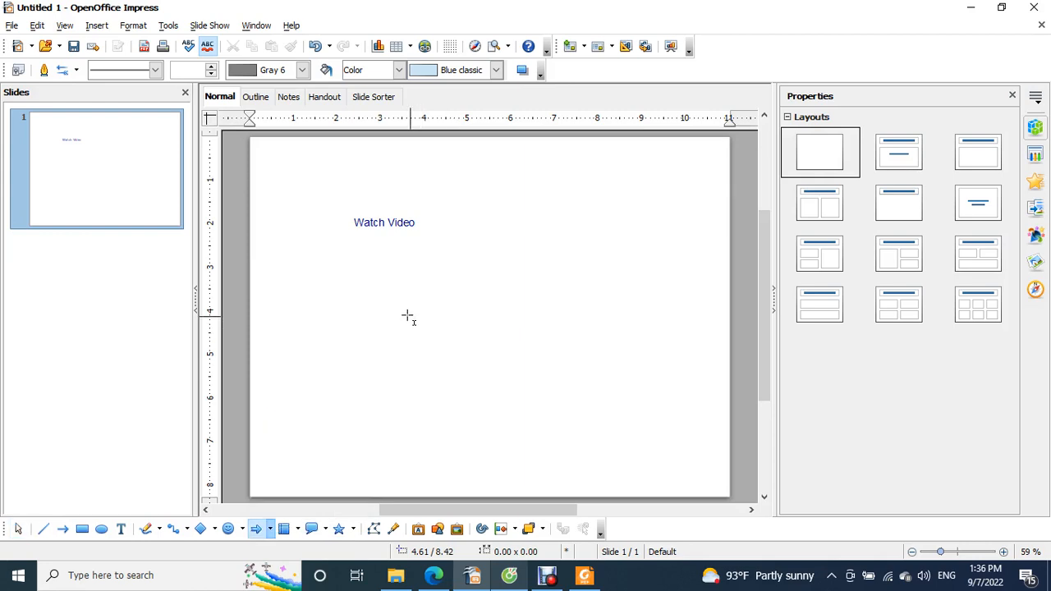
left_click_drag(379, 298, 450, 332)
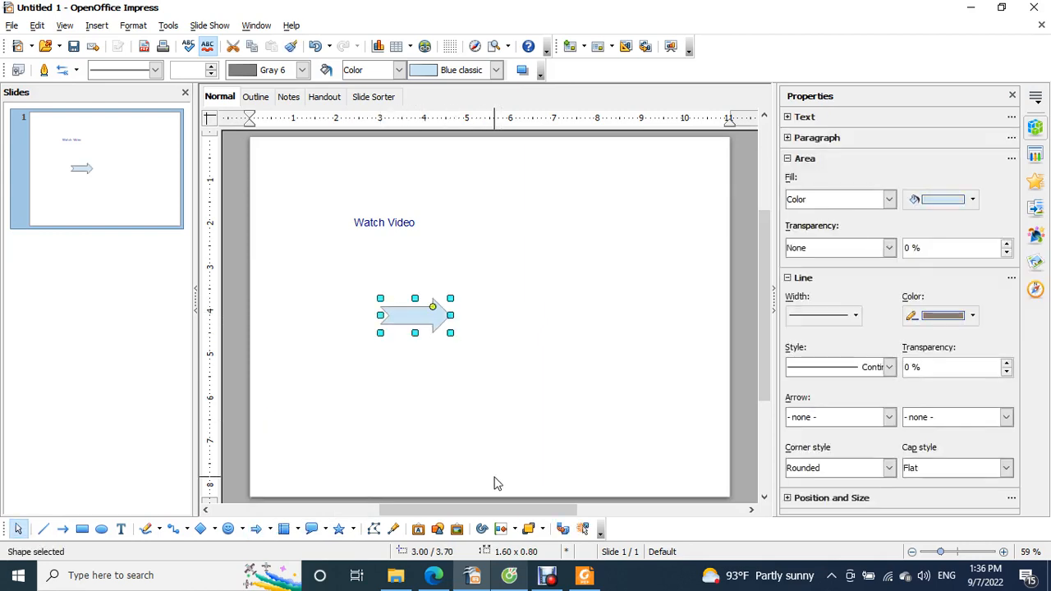
left_click(472, 427)
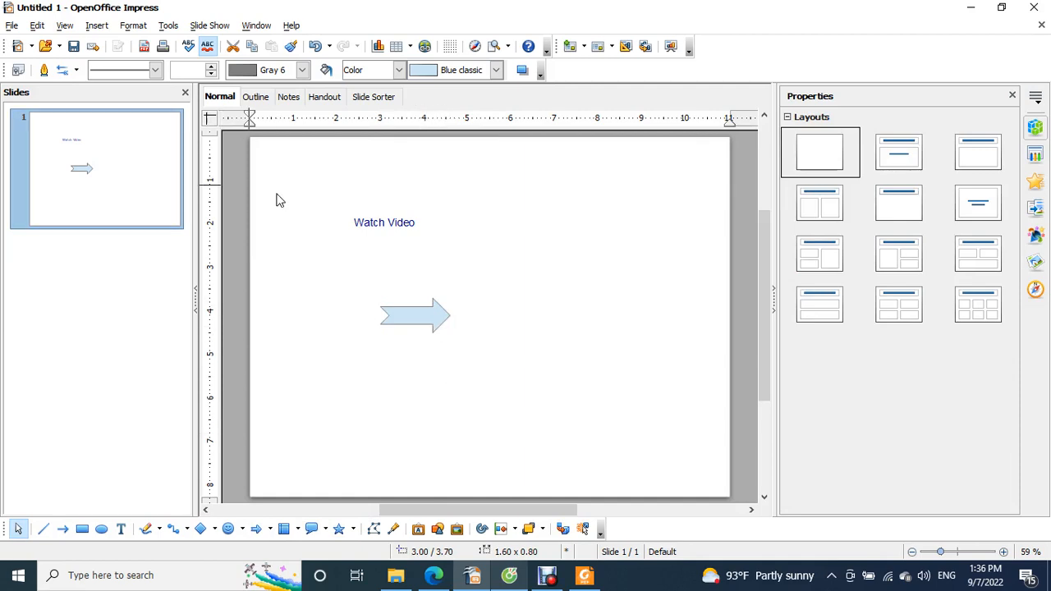
left_click(424, 327)
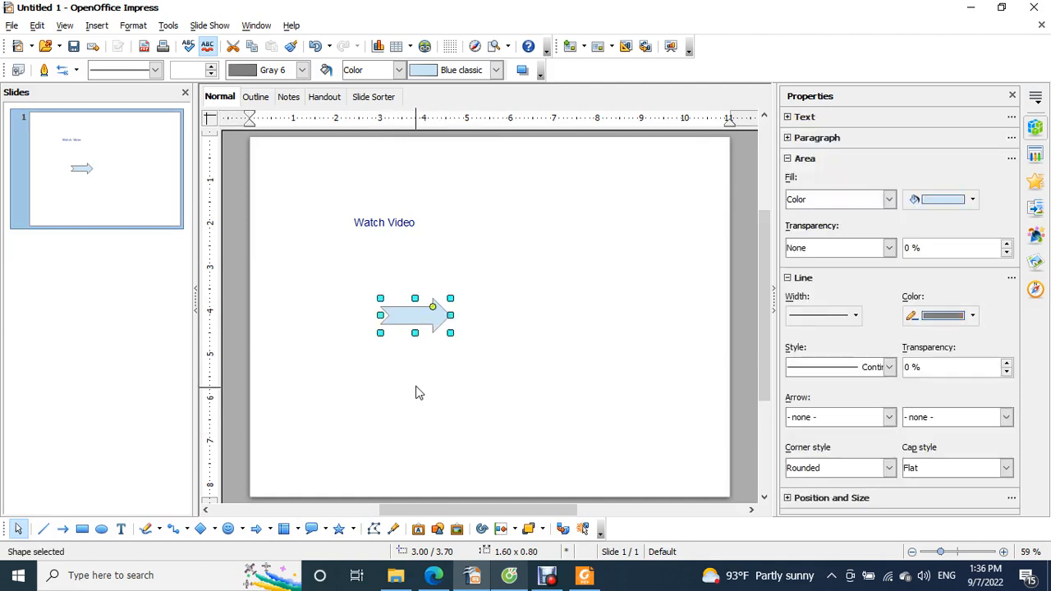
left_click(428, 357)
left_click(415, 321)
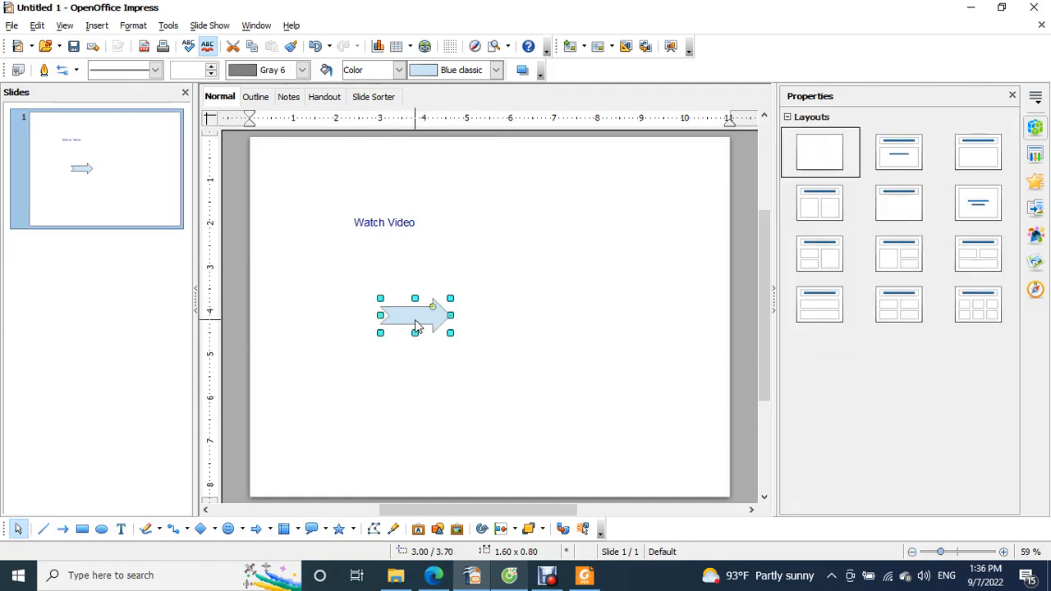
left_click(437, 407)
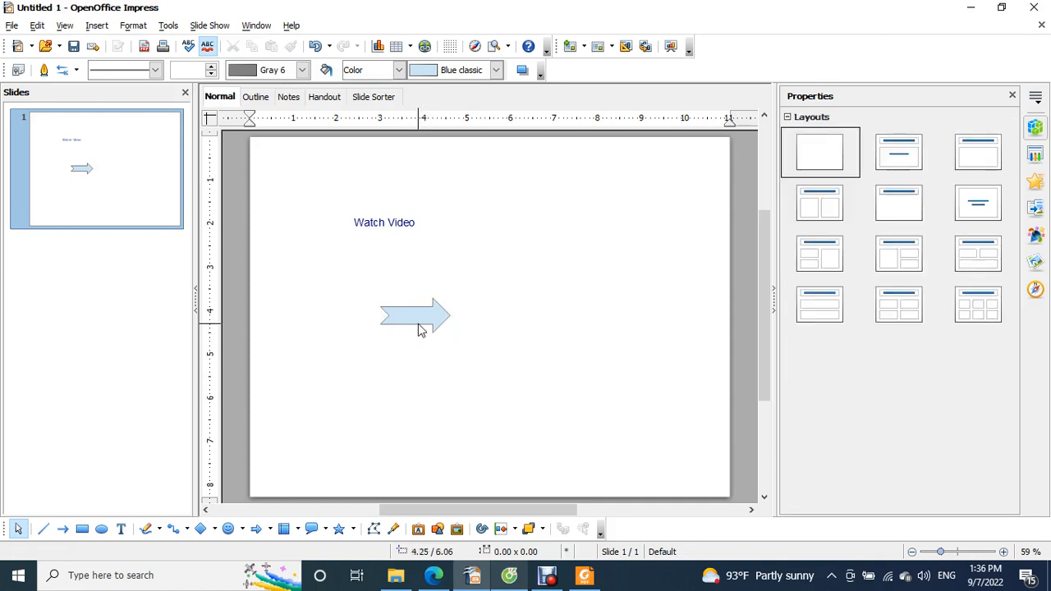
left_click(418, 324)
left_click(481, 408)
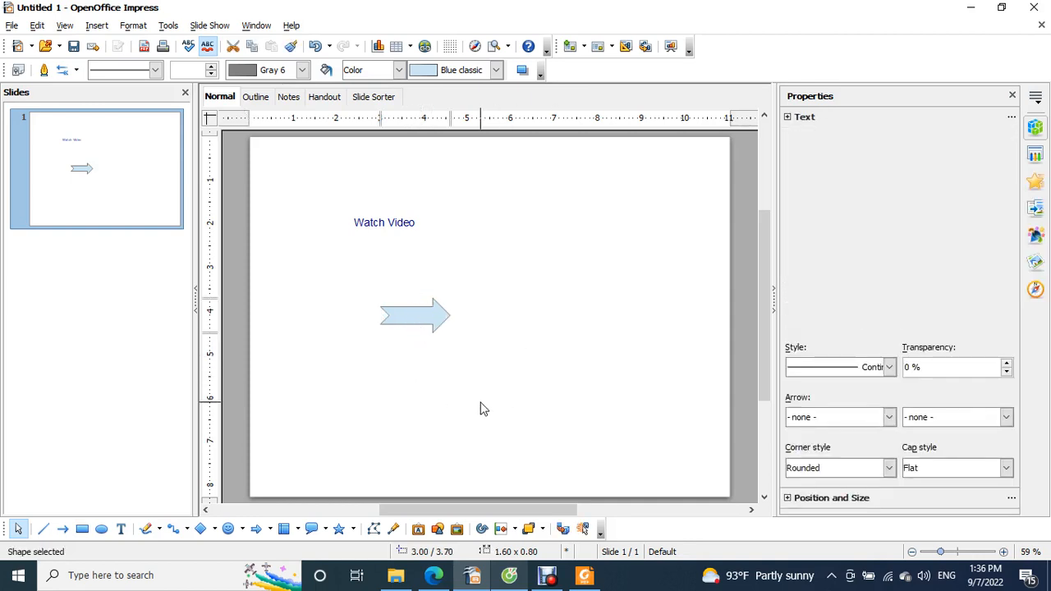
left_click(417, 327)
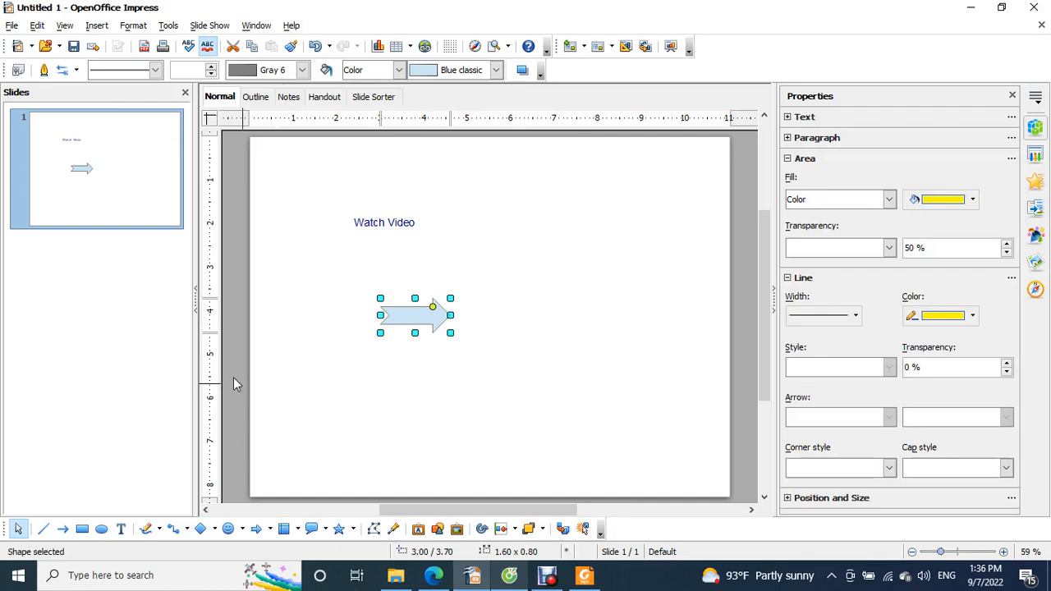
left_click(402, 385)
- Link the notched arrow shape to the Glue Points video in the Videos folder and apply the document hyperlink
left_click(403, 313)
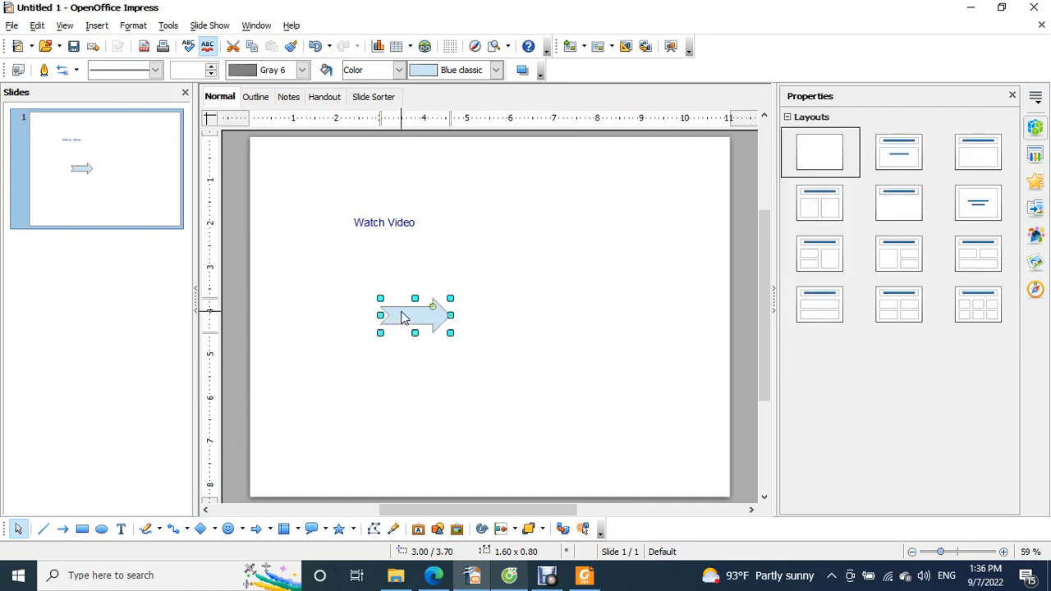
left_click(97, 25)
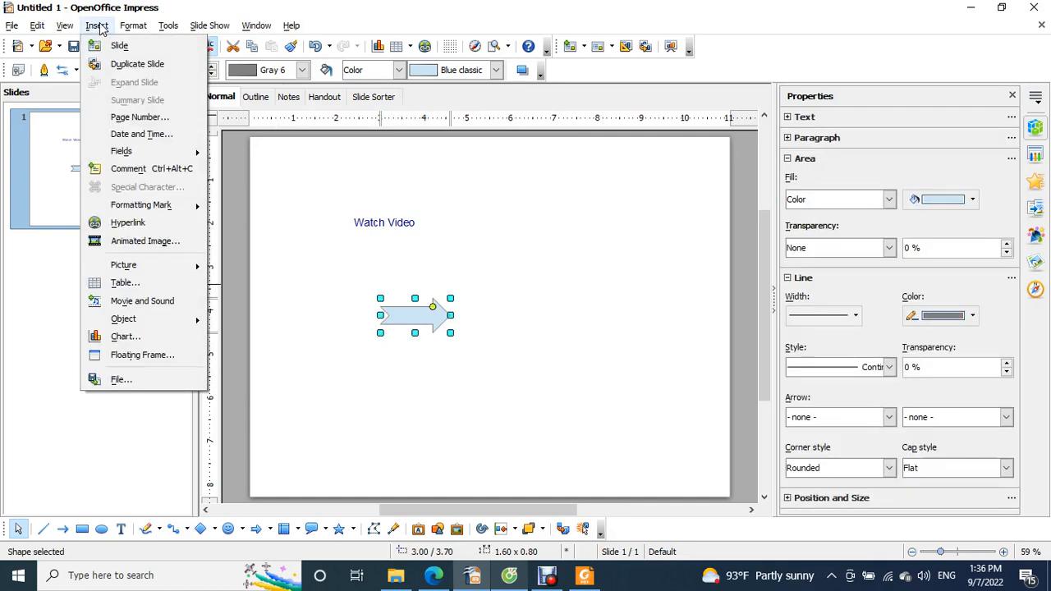
left_click(127, 223)
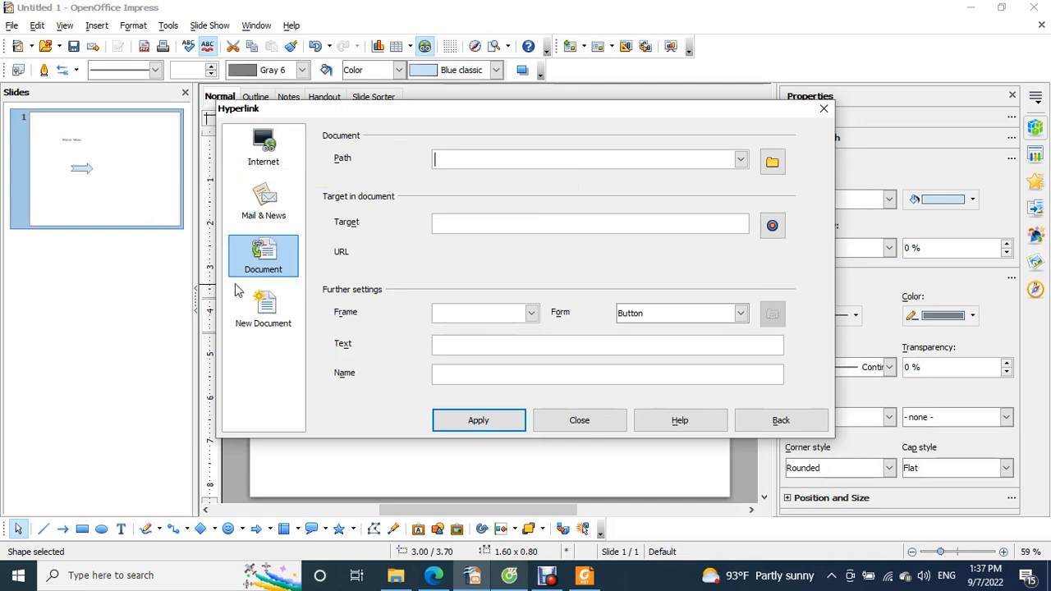
left_click(774, 168)
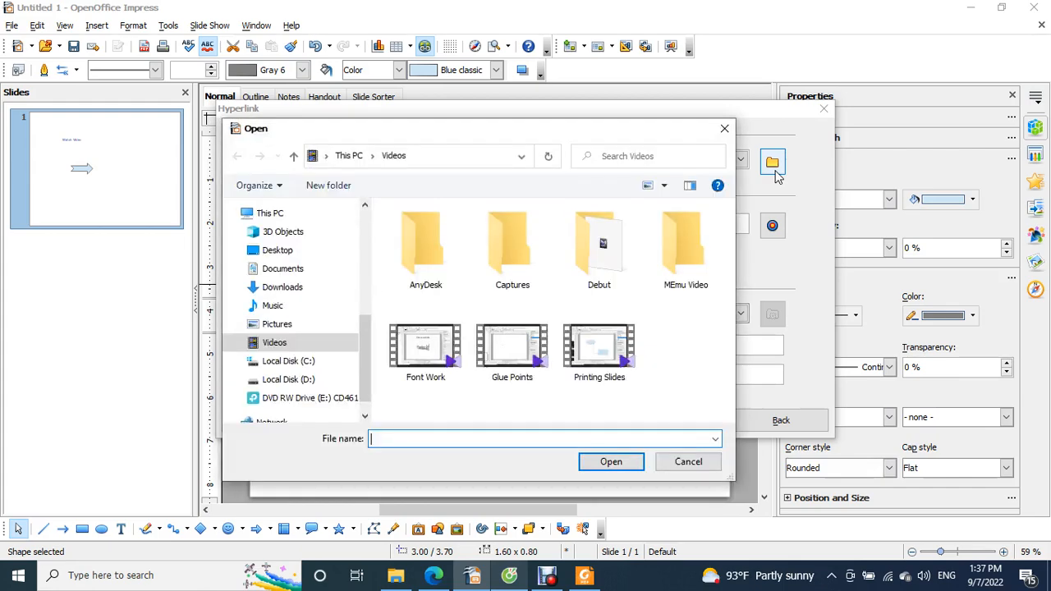
left_click(514, 364)
left_click(611, 461)
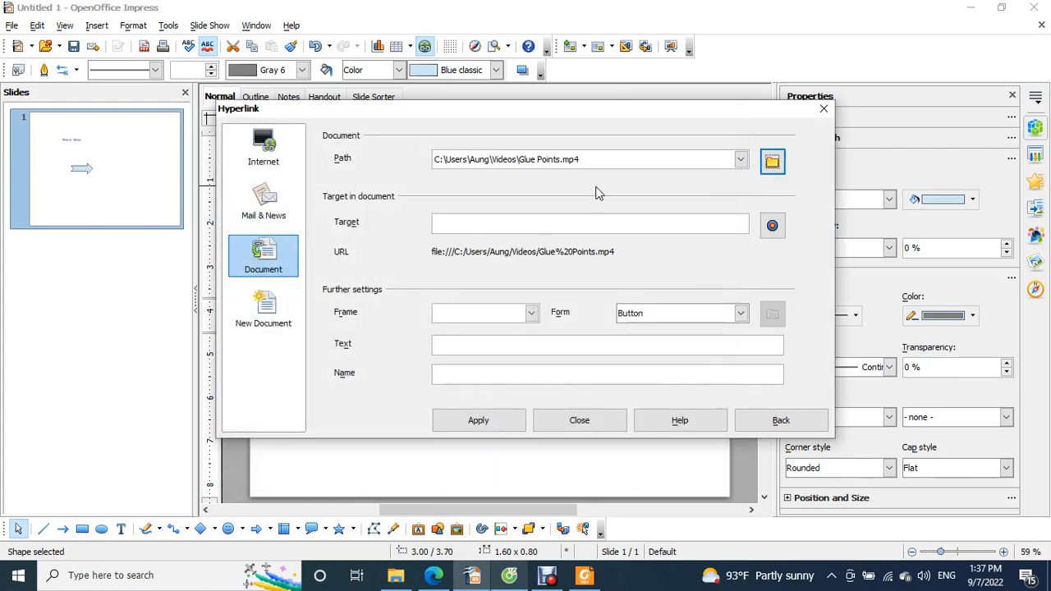
left_click(500, 428)
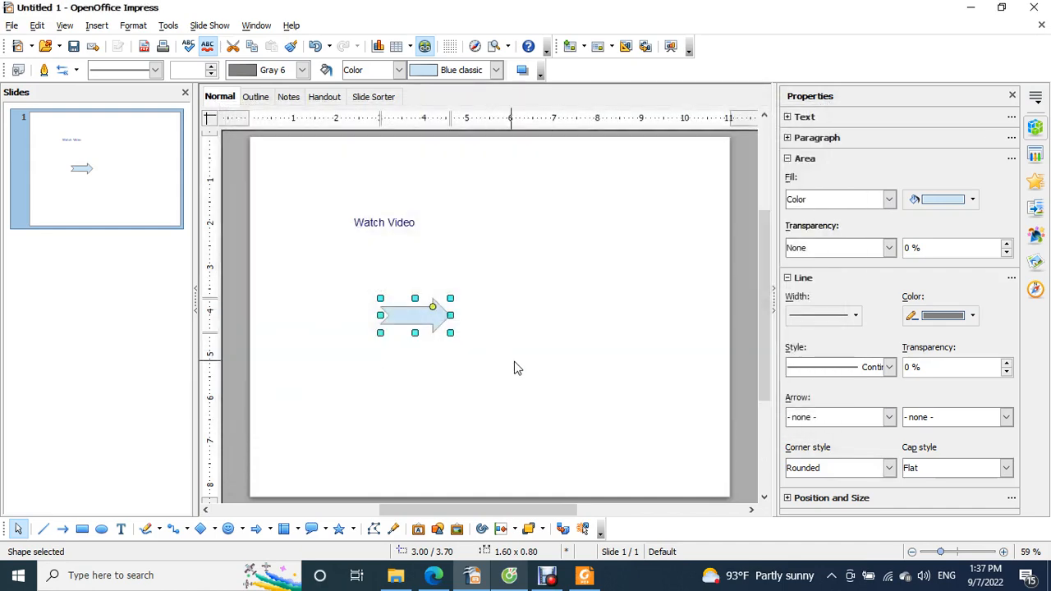
left_click(516, 369)
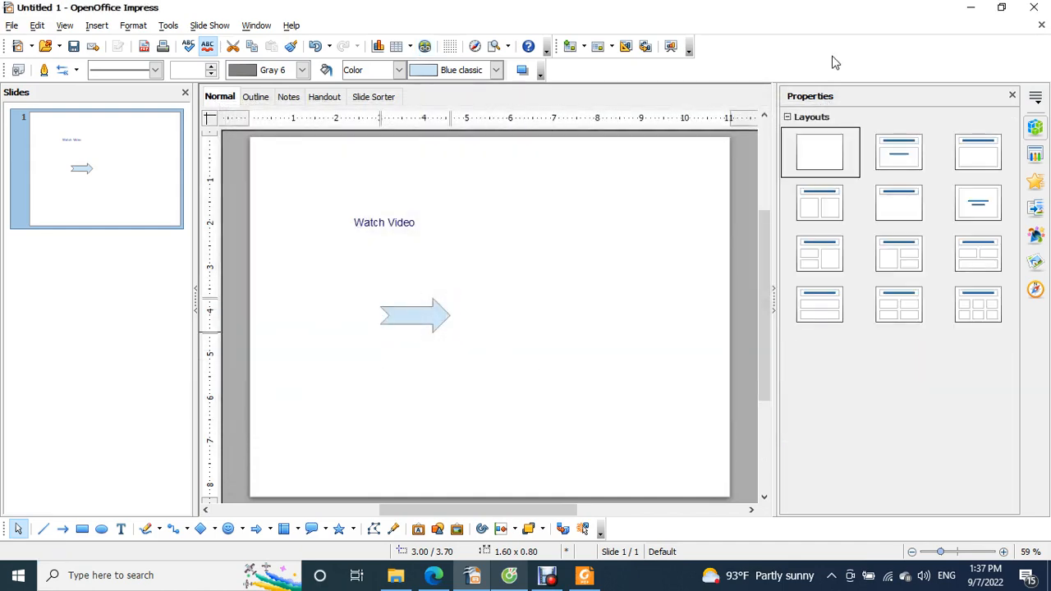
- Test the arrow's link in the slide show, allow it to open the video, close the player and return to editing
left_click(671, 47)
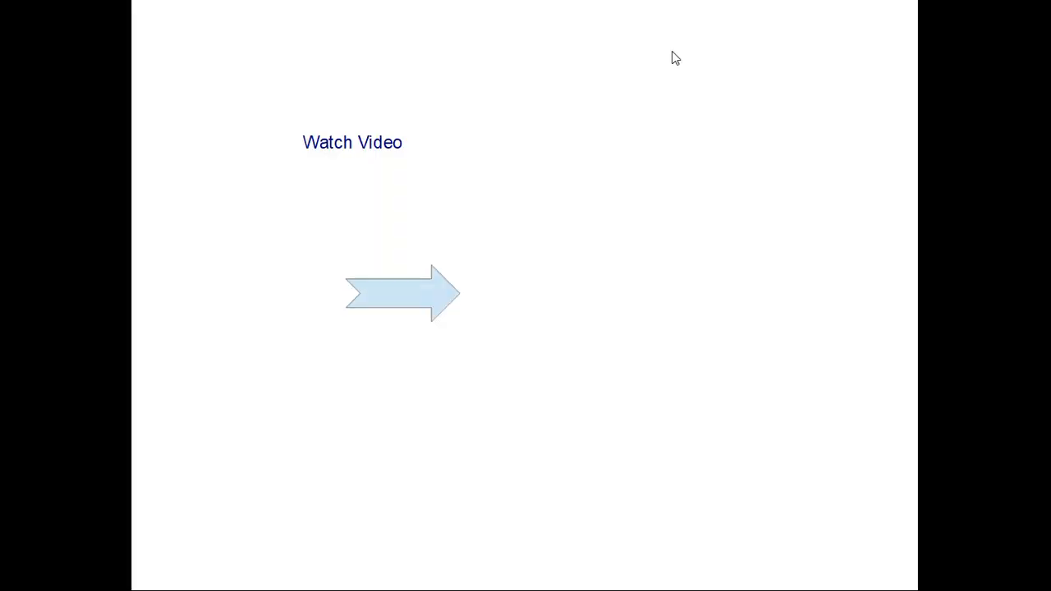
left_click(408, 310)
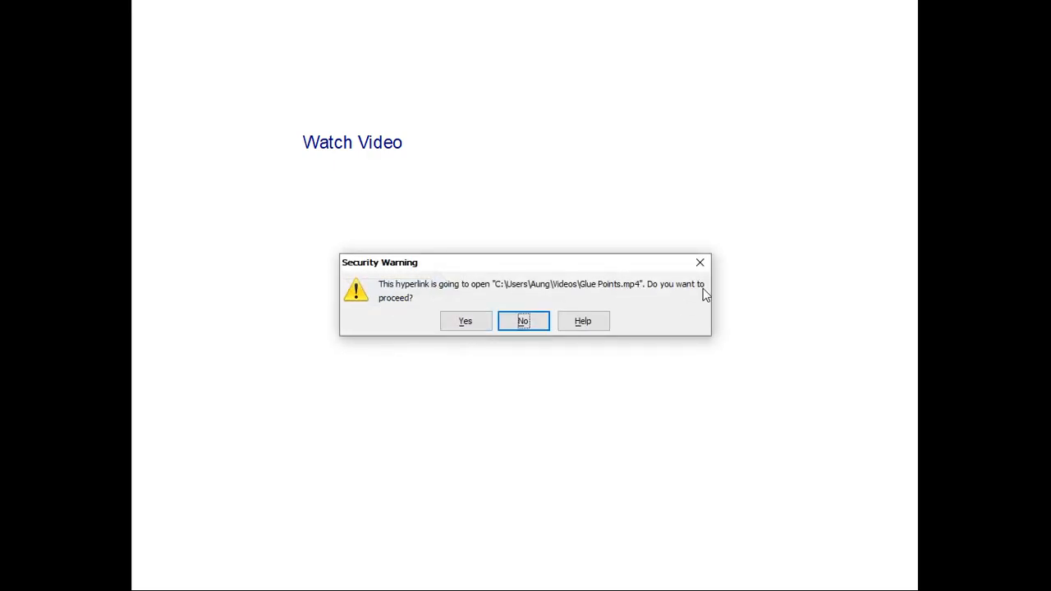
left_click(464, 324)
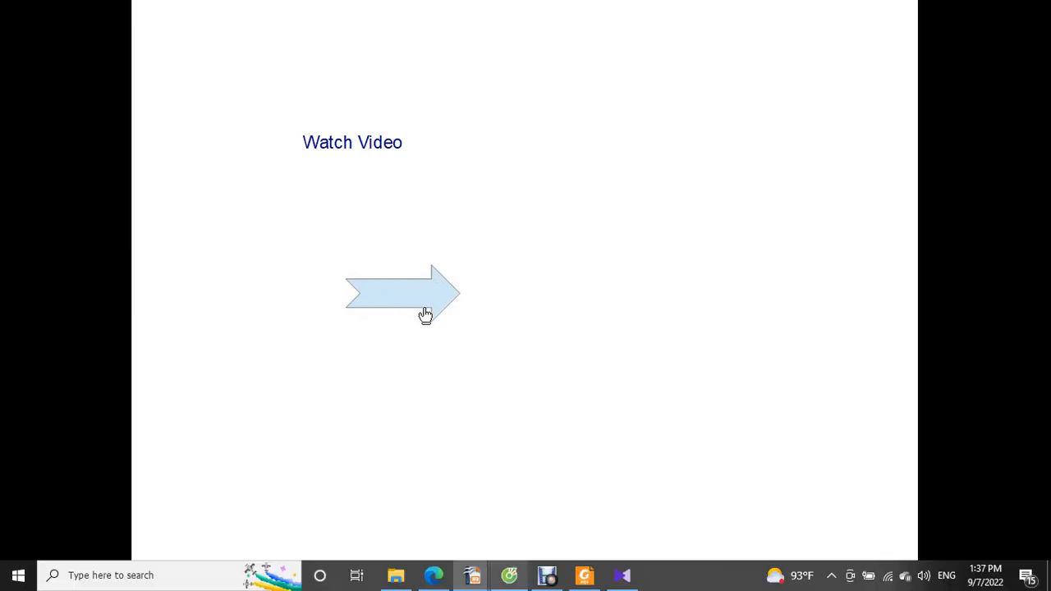
left_click(425, 316)
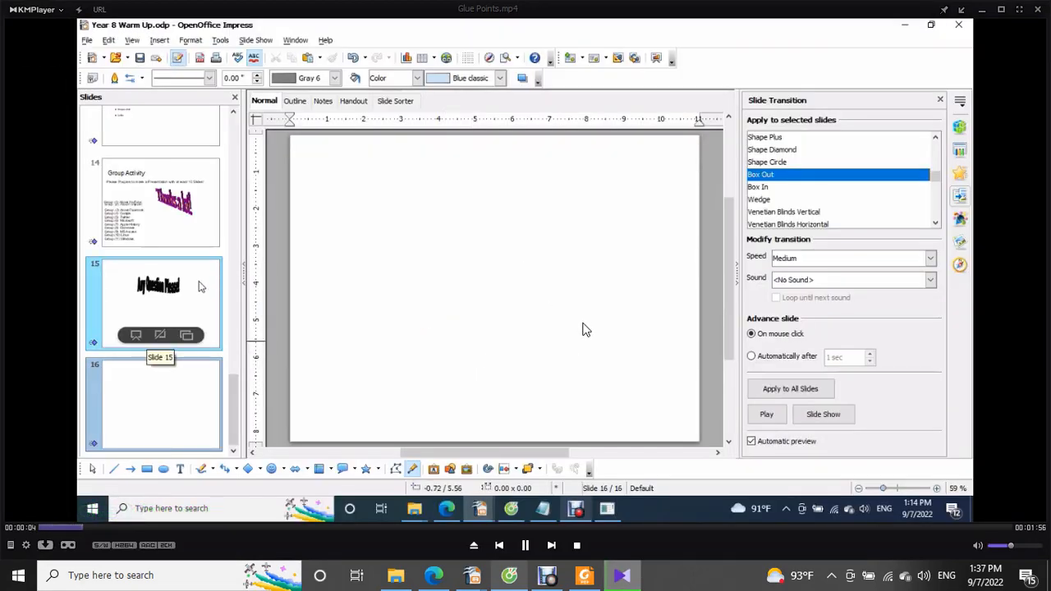
left_click(525, 546)
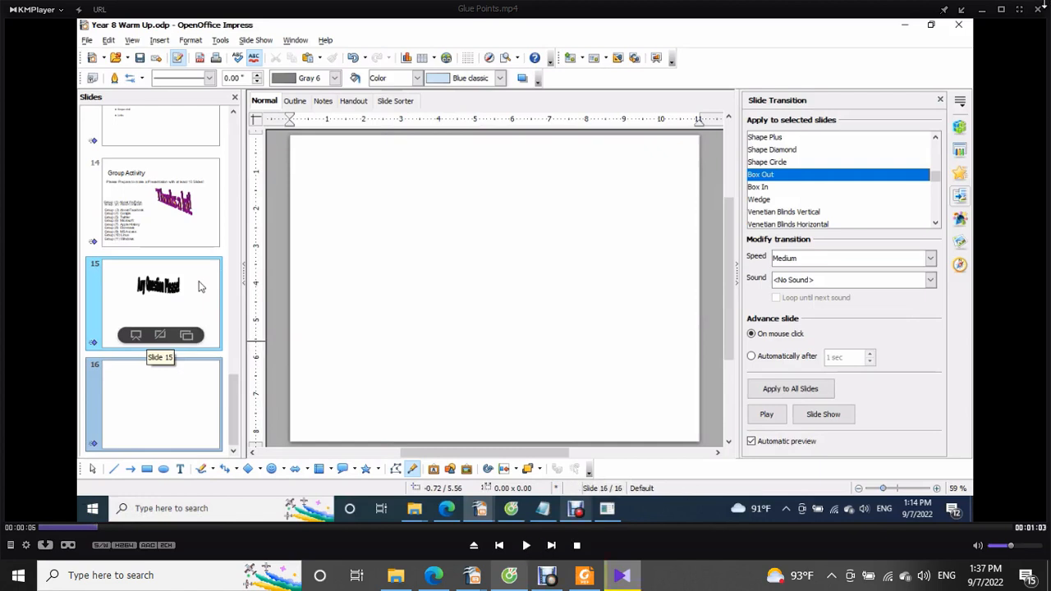
left_click(1040, 11)
left_click(685, 394)
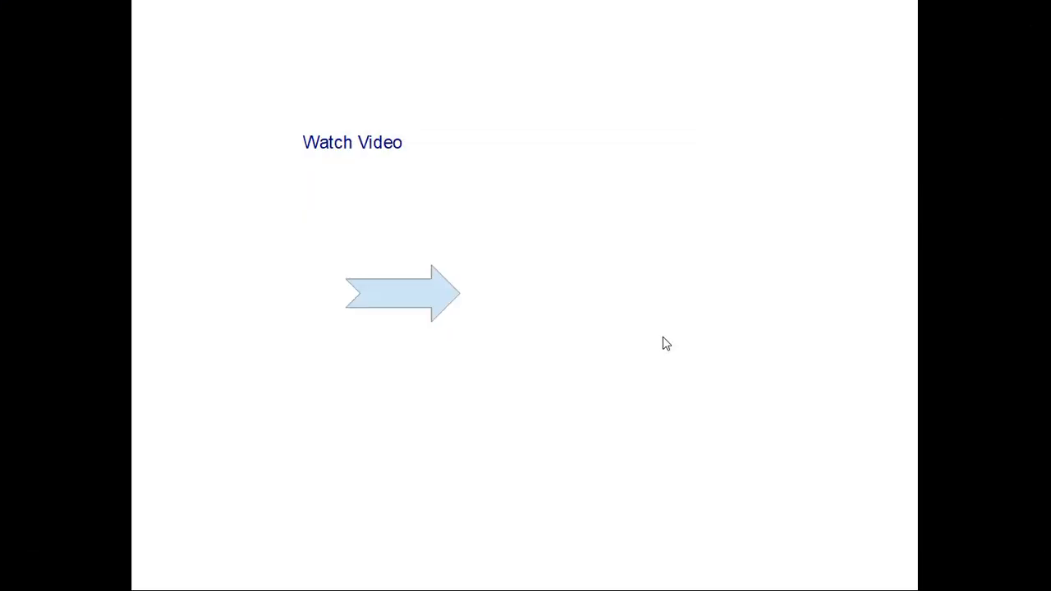
key("Escape")
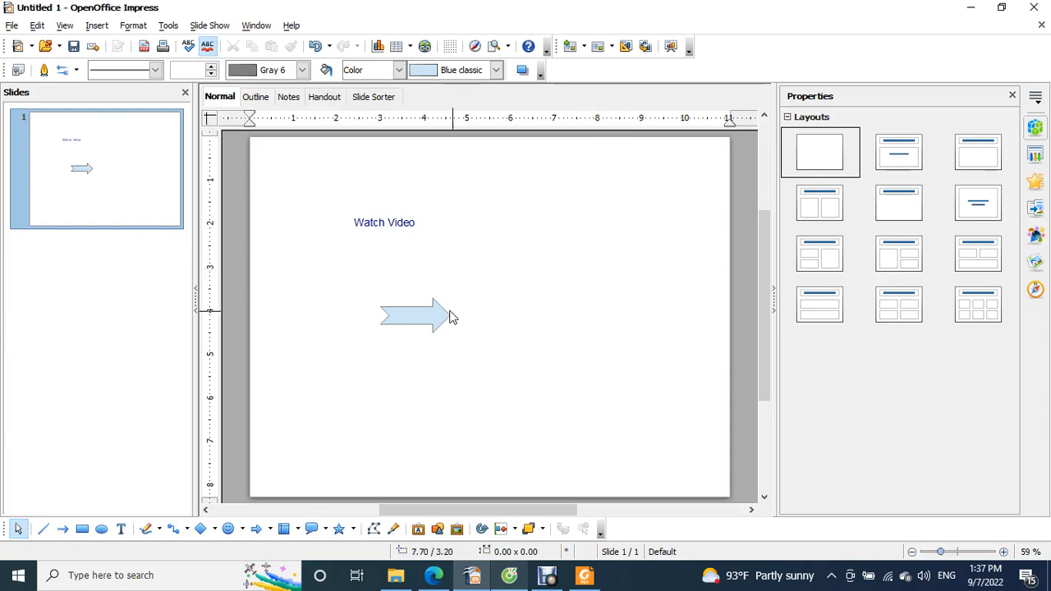
- Try the arrow's link from the editing view and dismiss each request to open the video
left_click(412, 320)
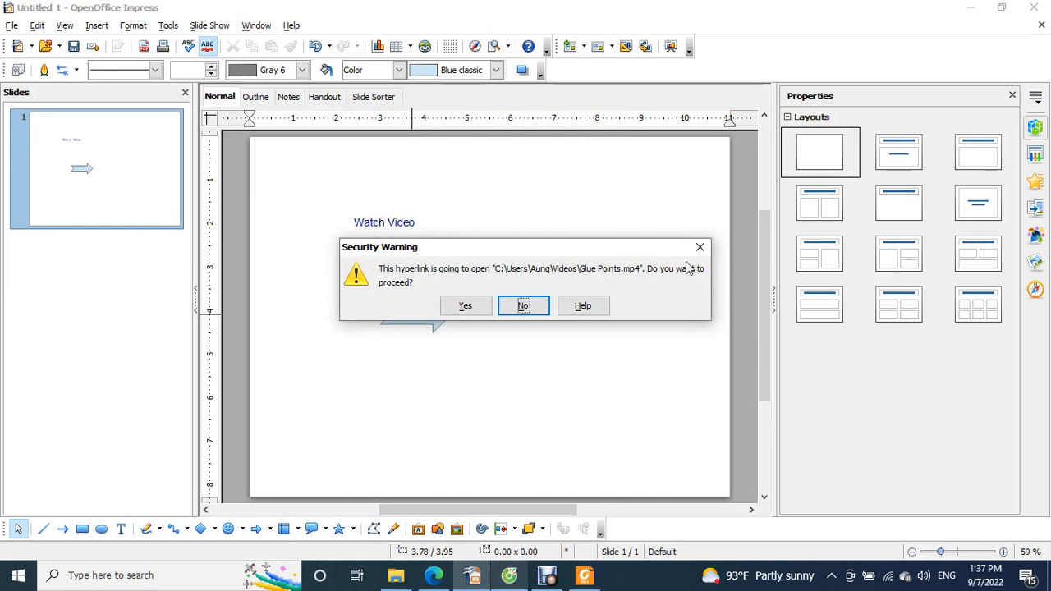
left_click(700, 247)
left_click(422, 328)
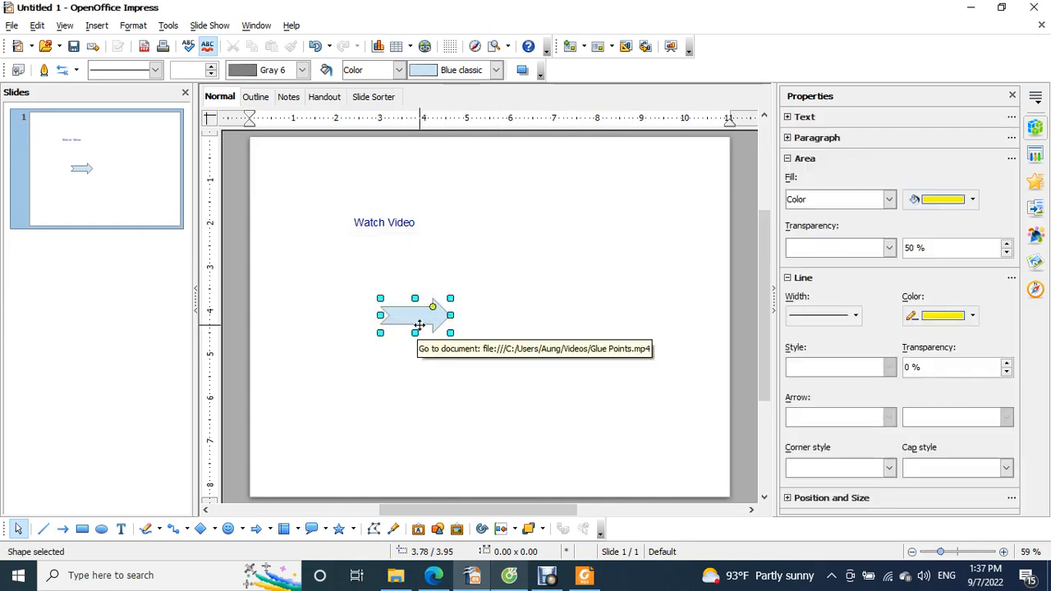
key("Escape")
left_click(410, 317)
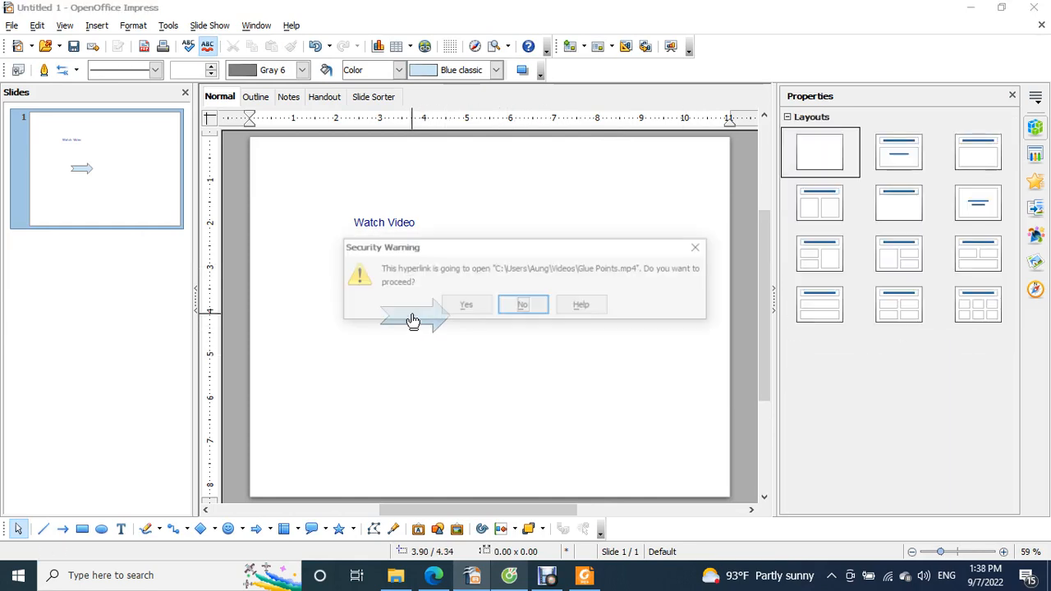
left_click(700, 248)
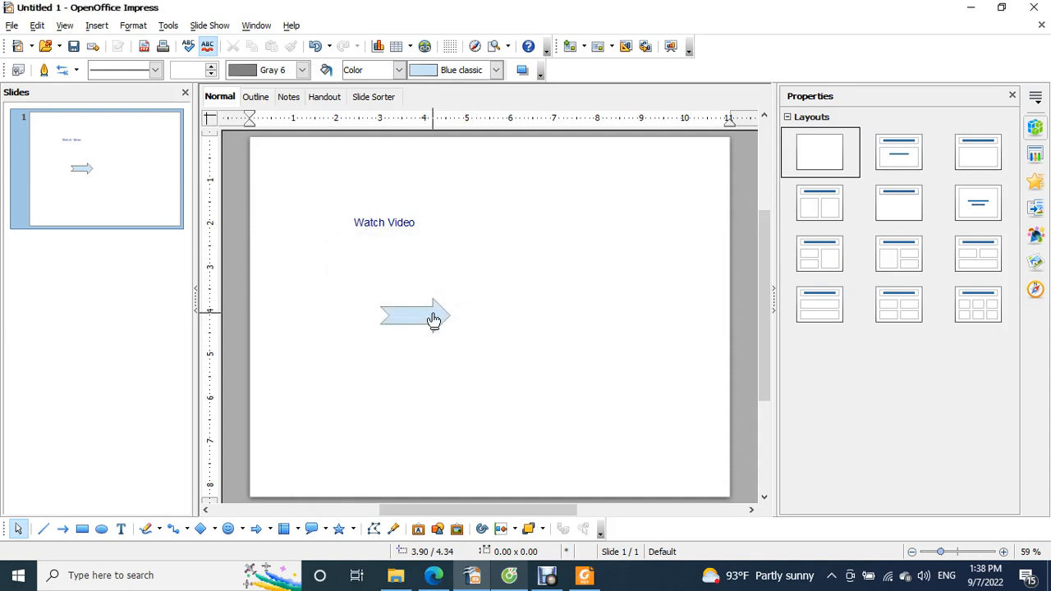
left_click(431, 319)
left_click(699, 248)
- Move the arrow directly beneath the "Watch Video" text and check the text's link without opening its video
left_click_drag(404, 334, 375, 269)
left_click(459, 347)
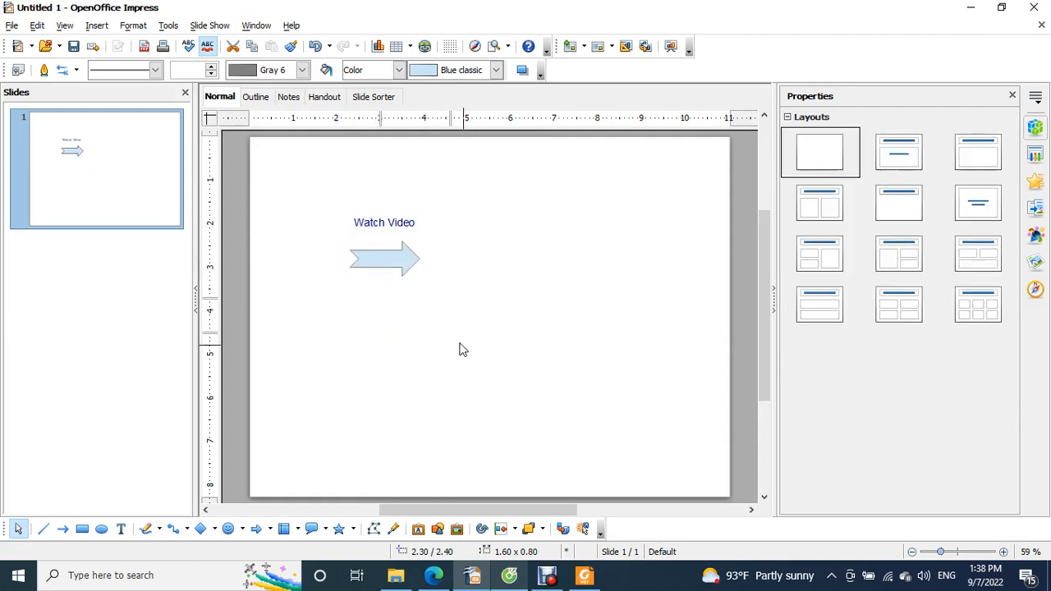
left_click(384, 228)
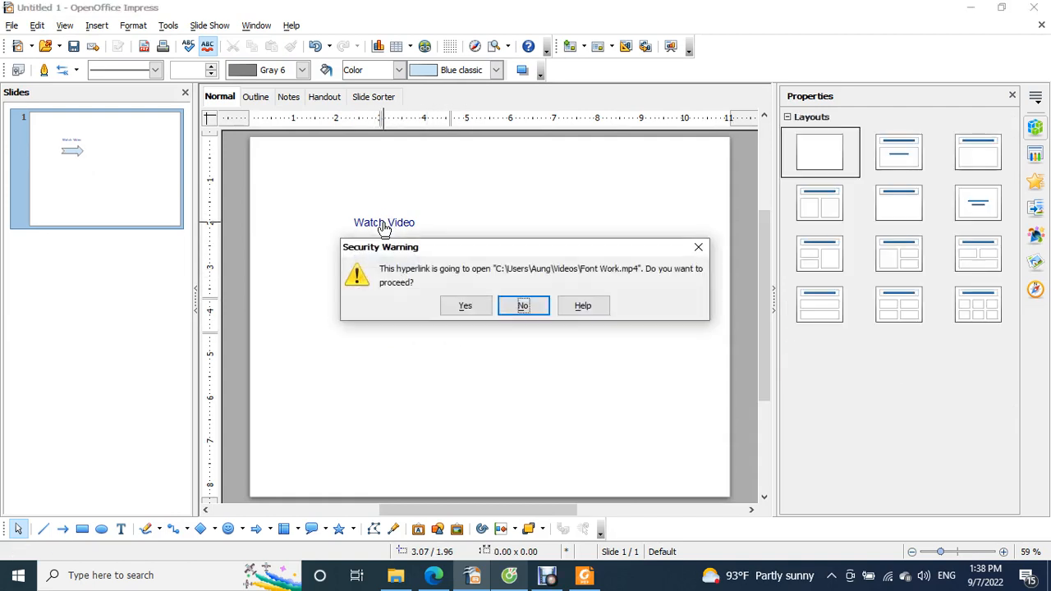
left_click(698, 247)
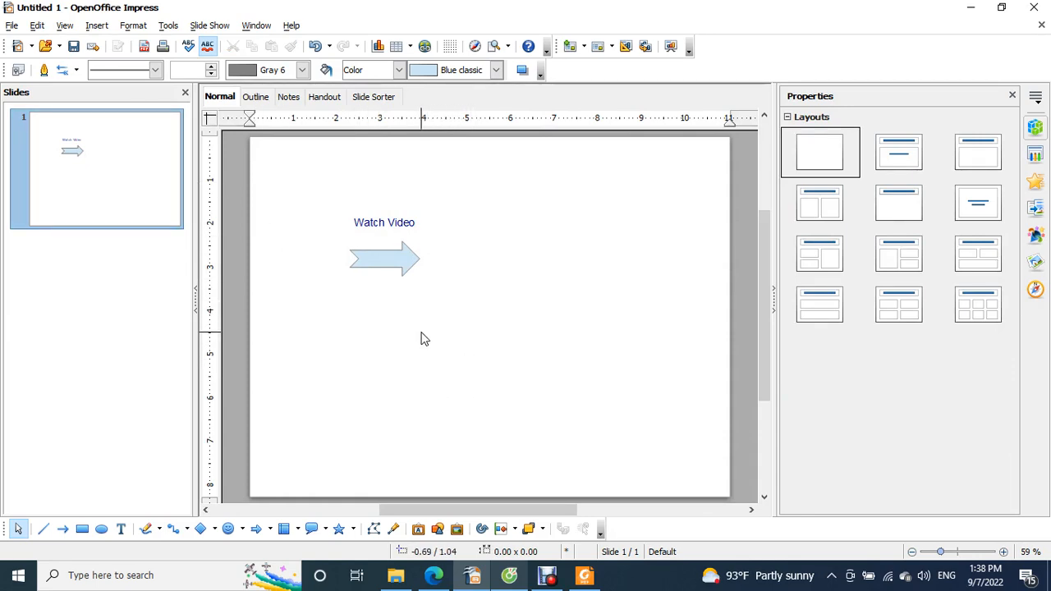
- Add a text box reading "Go to" in the empty area below the arrow
left_click(121, 528)
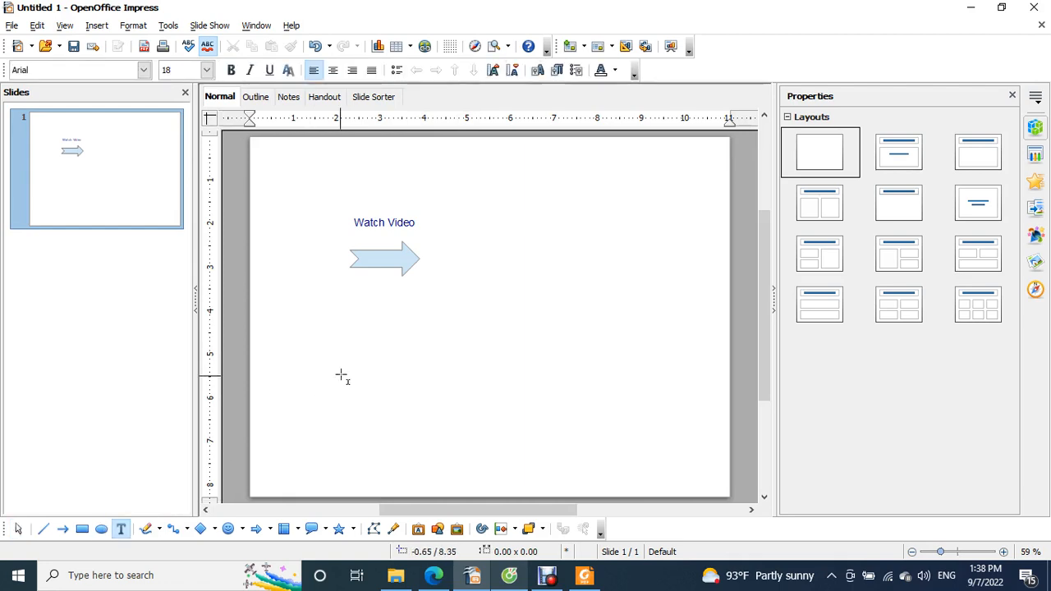
left_click(357, 361)
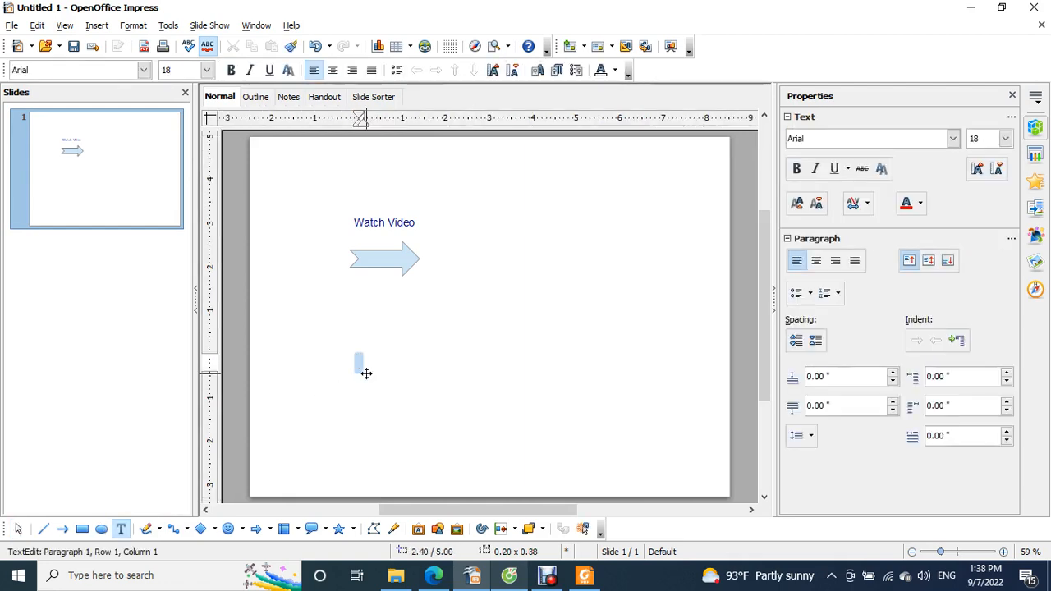
type("Go to  ")
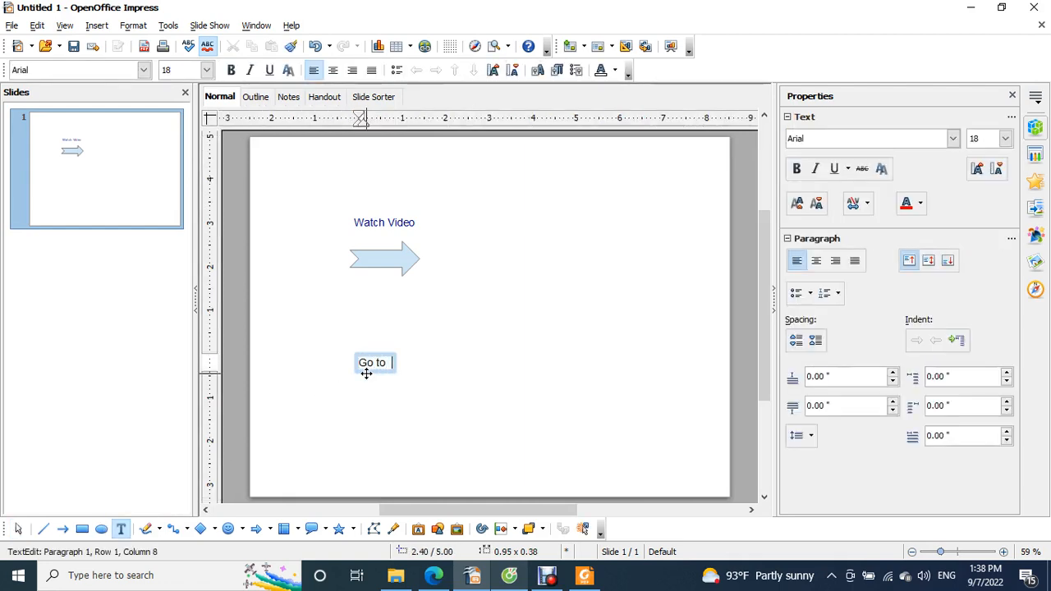
type("we")
key("BackSpace")
key("BackSpace")
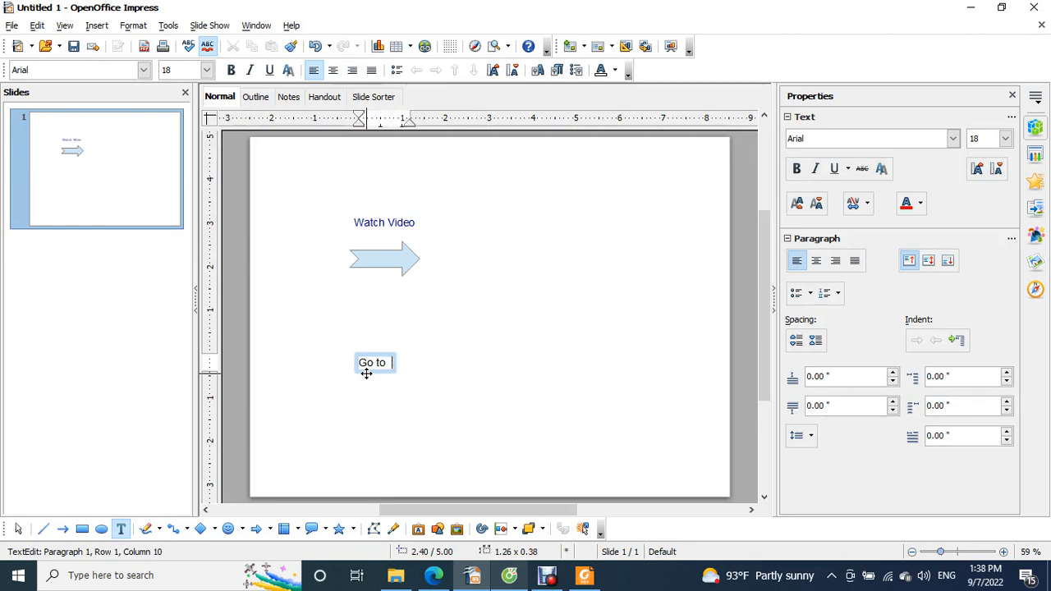
key("BackSpace")
key("BackSpace")
key("BackSpace")
left_click(391, 385)
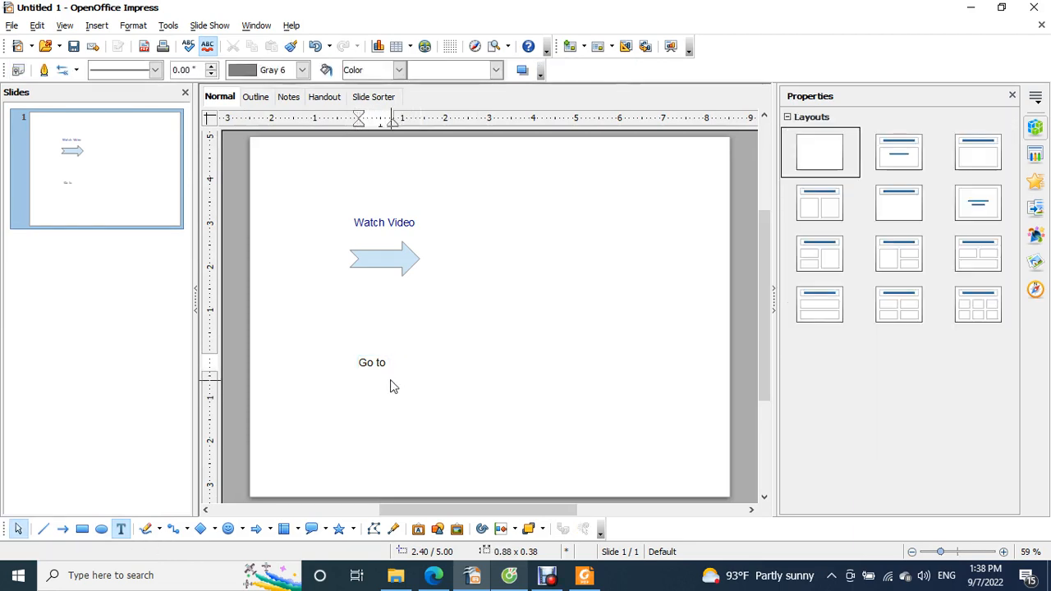
- Select the whole "Go to" text and start an Internet hyperlink of the Web type for it
left_click(373, 363)
left_click_drag(359, 363, 387, 363)
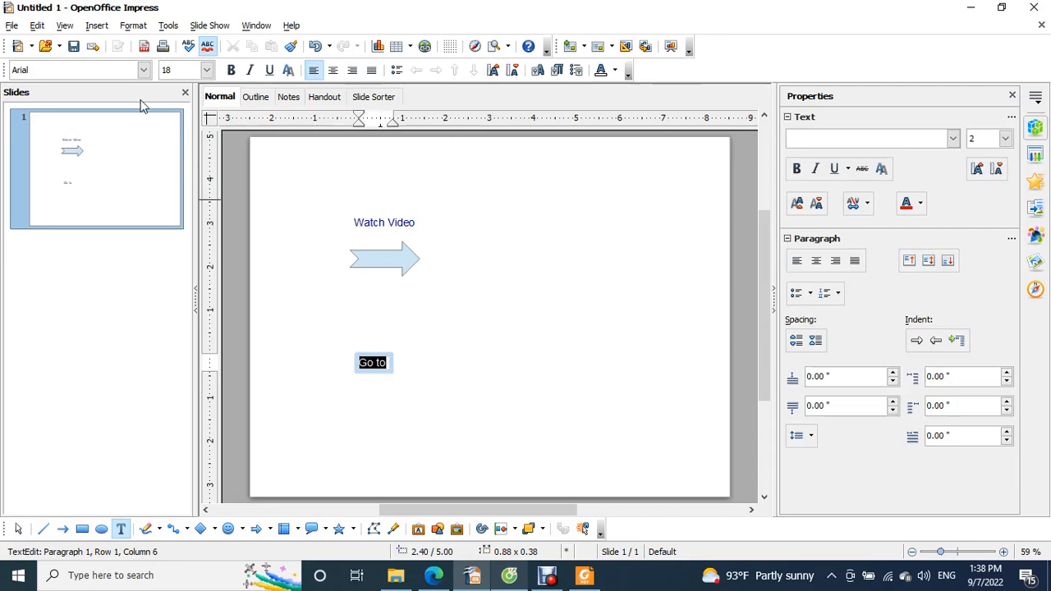
left_click(96, 26)
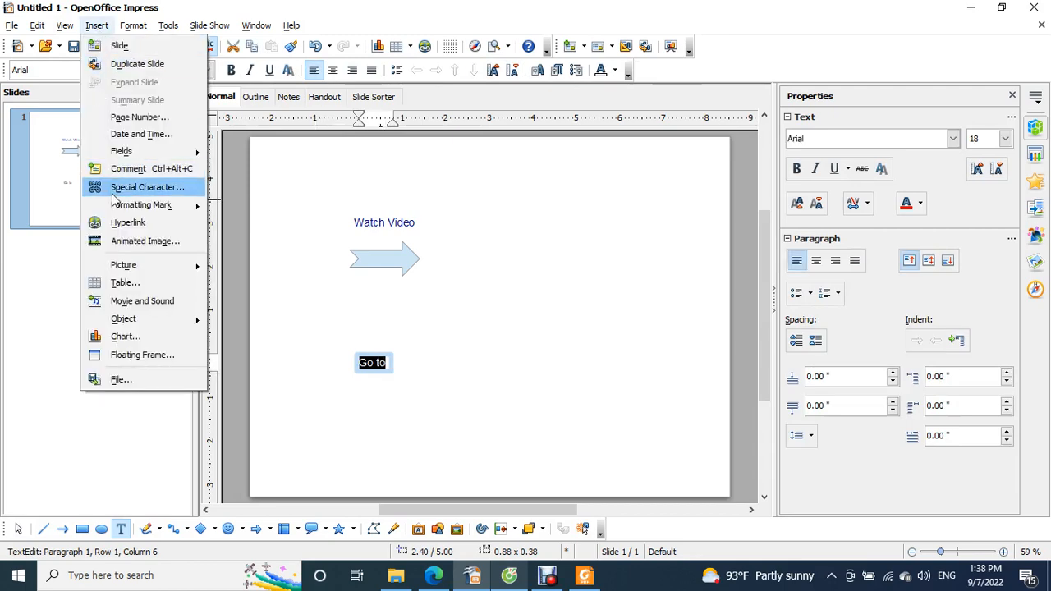
left_click(125, 223)
left_click(279, 152)
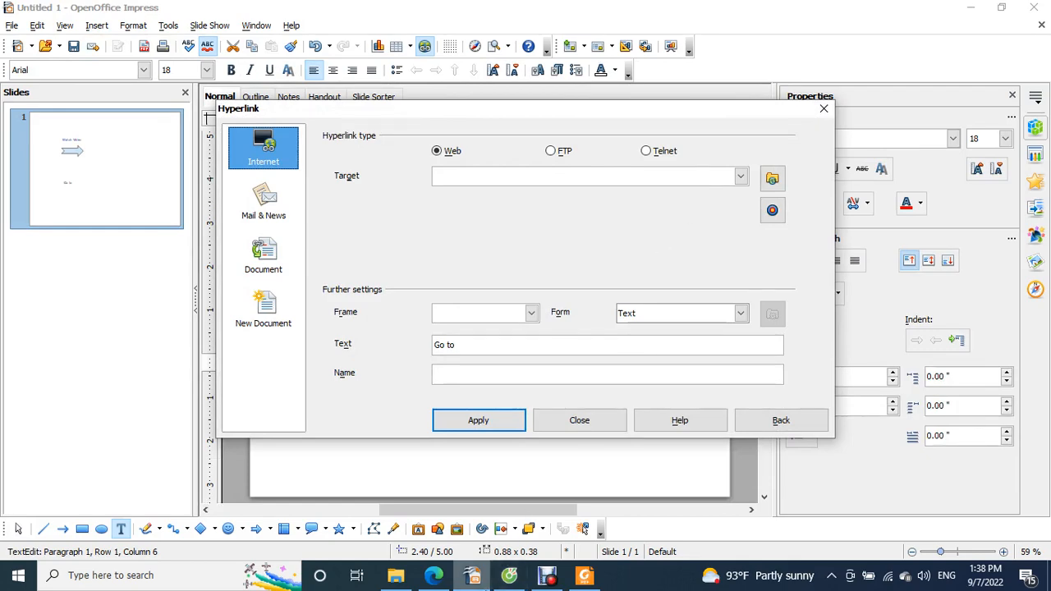
- Switch to the Cốc Cốc browser and copy the full address of the NCH Software page thanking for installing Prism
left_click(509, 575)
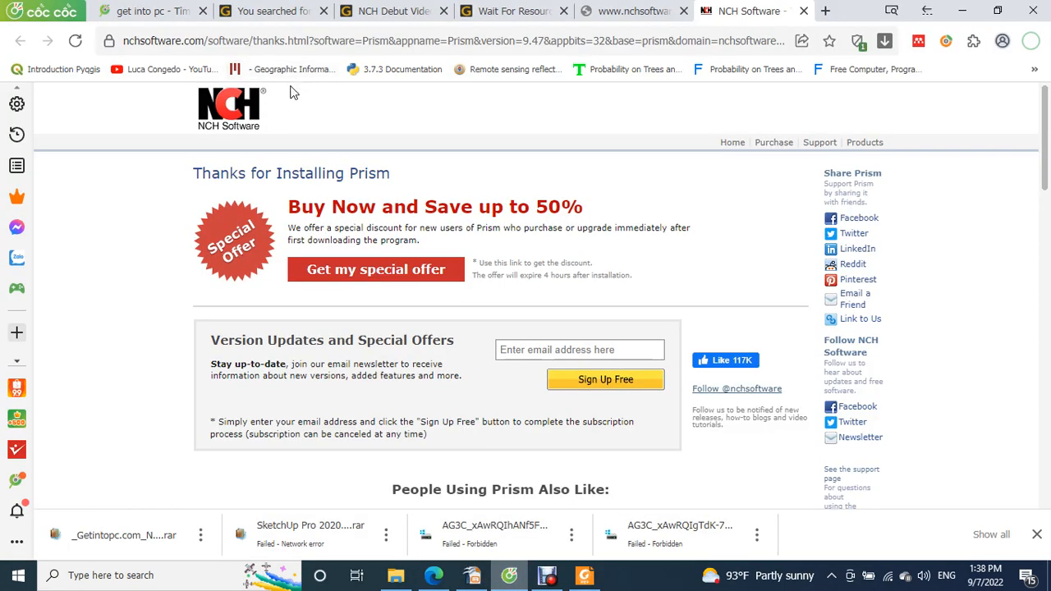
left_click(406, 14)
left_click(742, 10)
left_click(699, 41)
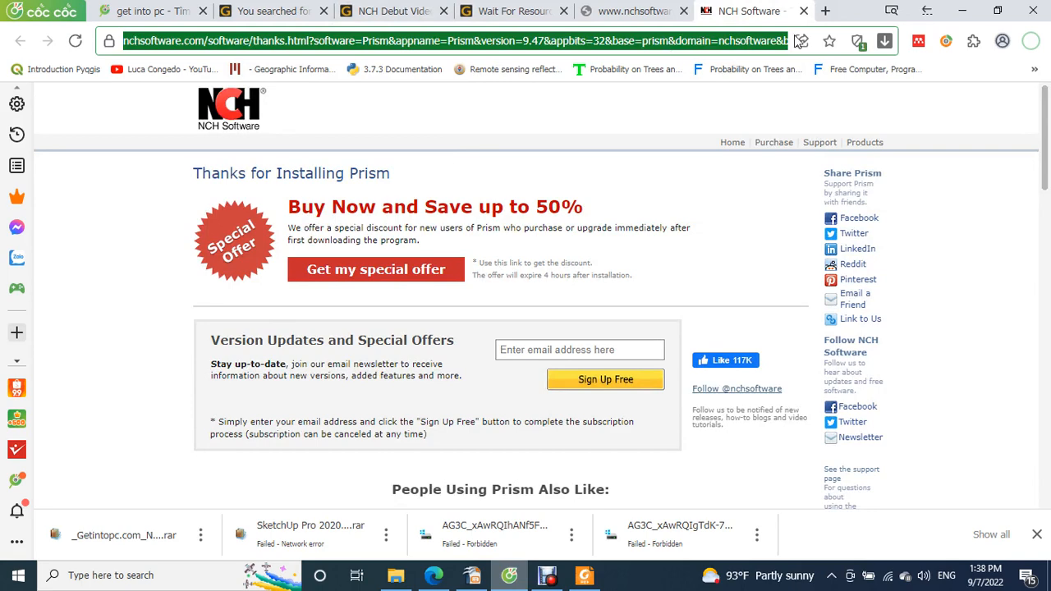
- Switch back to OpenOffice Impress and paste the copied web address as the target of the "Go to" hyperlink
left_click(548, 578)
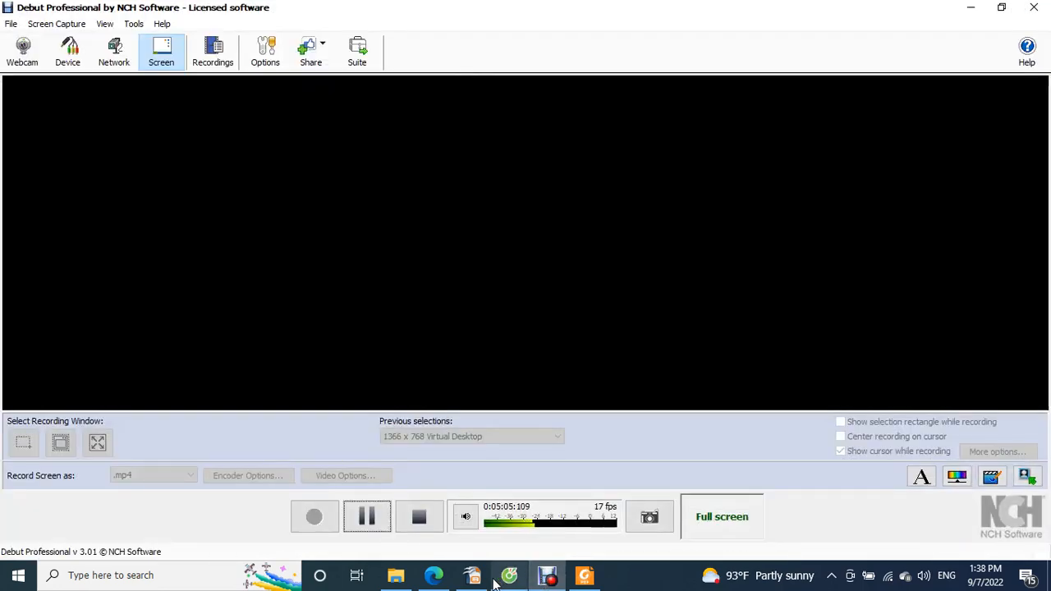
left_click(471, 579)
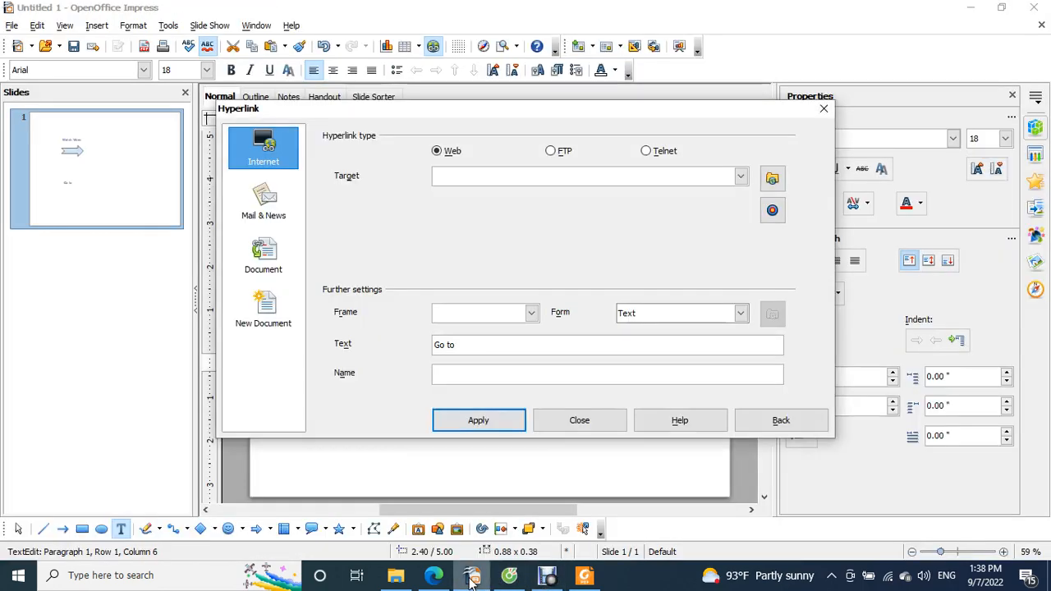
left_click(471, 172)
key("ctrl+v")
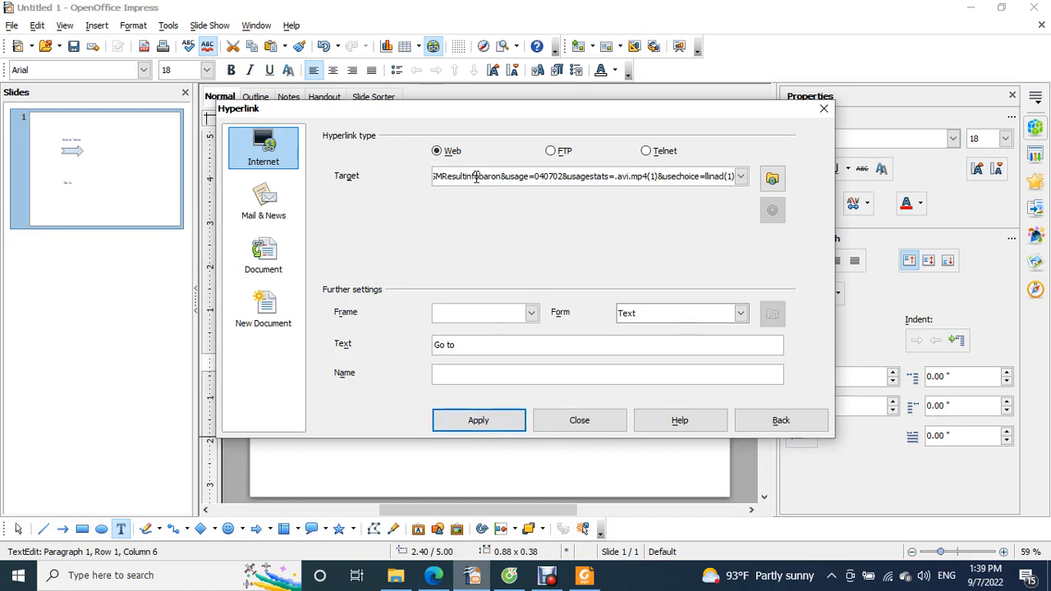
- Check the pasted target address of the "Go to" hyperlink, going back from its end toward its beginning
key("Left")
key("Left")
key("Left")
key("Left")
key("Left")
key("Left")
key("Left")
key("Left")
key("Left")
key("Left")
key("Left")
key("Left")
key("Left")
key("Left")
key("Left")
key("Left")
key("Left")
key("Left")
key("Left")
key("Left")
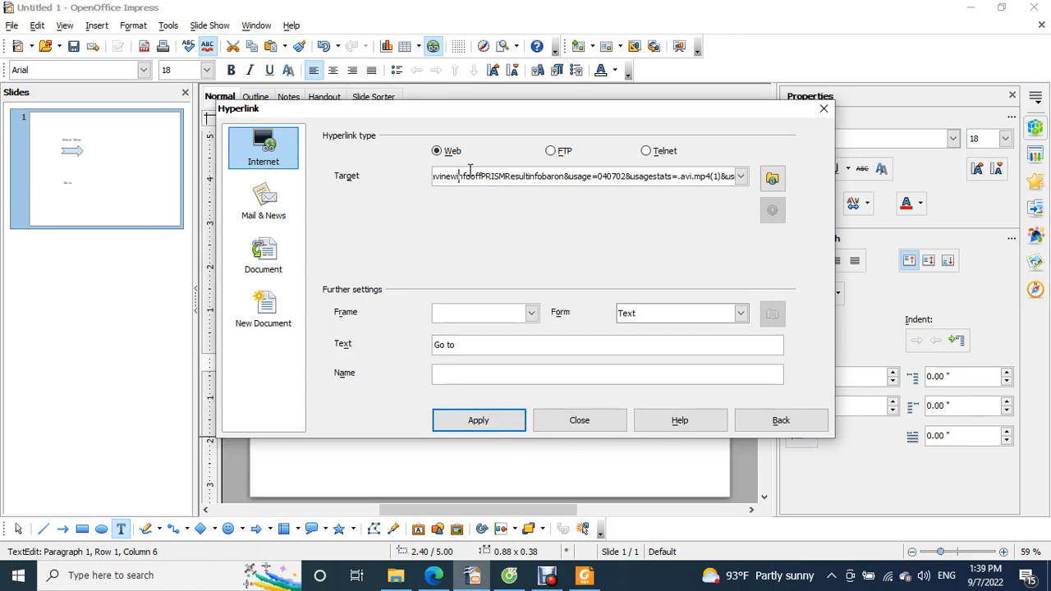
key("Left")
key("Left")
key("Left")
key("Left")
key("Left")
key("Left")
key("Left")
key("Left")
key("Left")
key("Left")
key("Left")
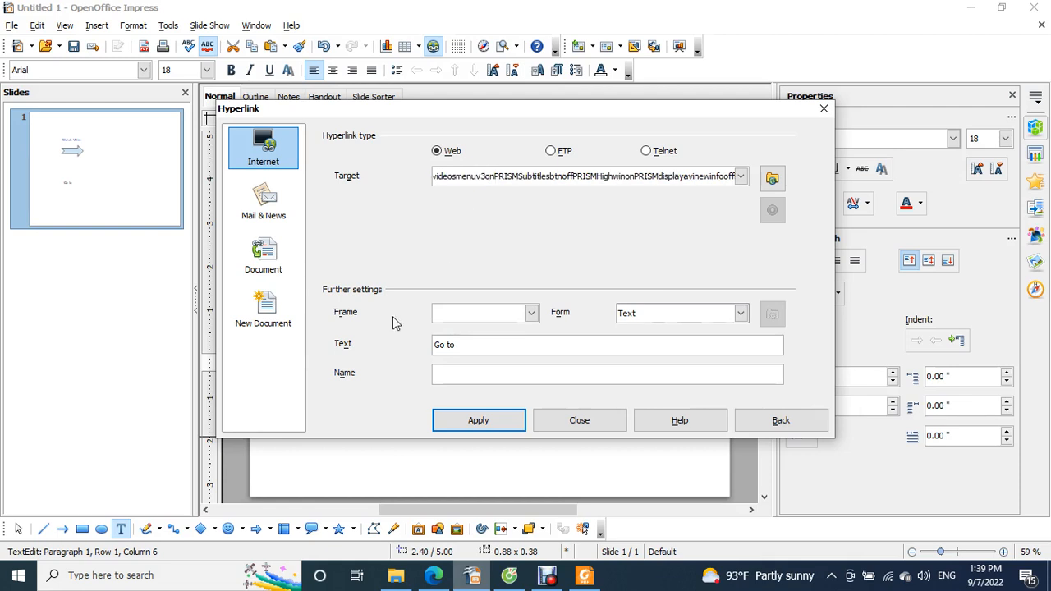
- Apply the web hyperlink to the "Go to" text, close the Hyperlink dialog and leave text editing
left_click(464, 422)
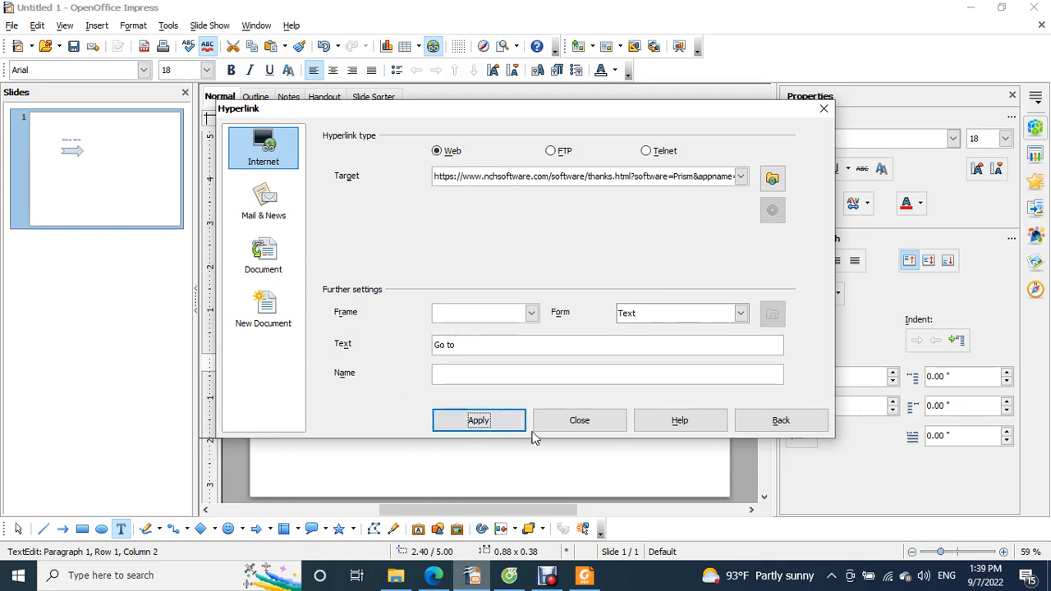
left_click(577, 425)
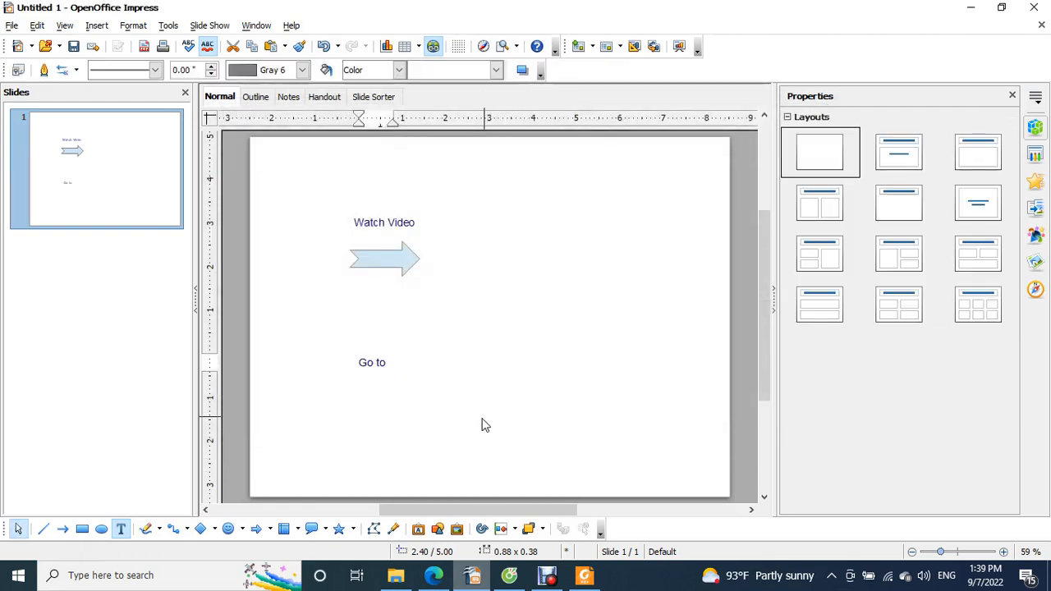
left_click(455, 383)
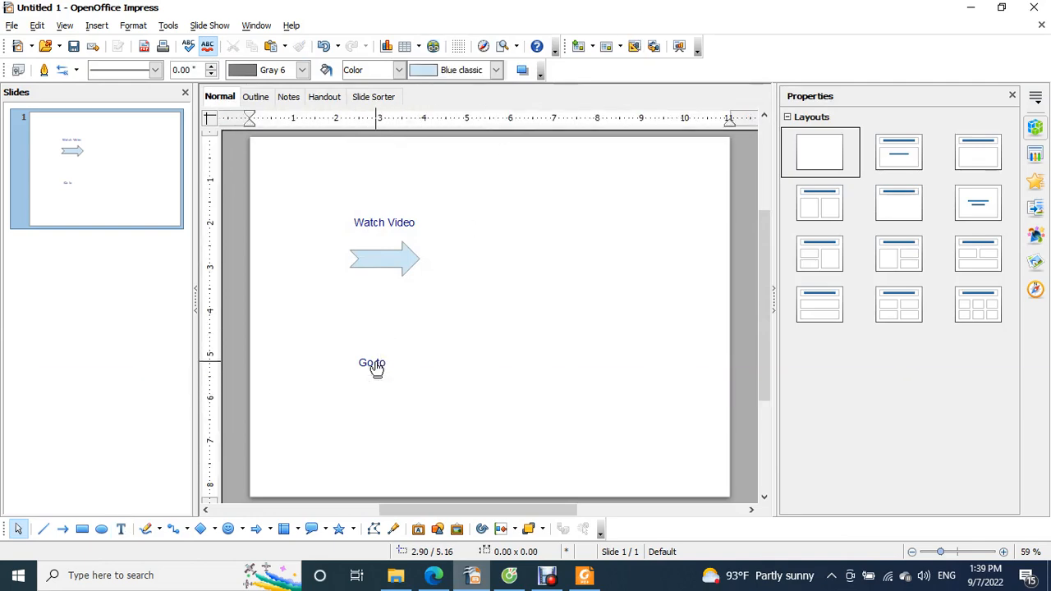
- Test the "Go to" hyperlink by following it to the web page, and return to the Impress slide
left_click(373, 365)
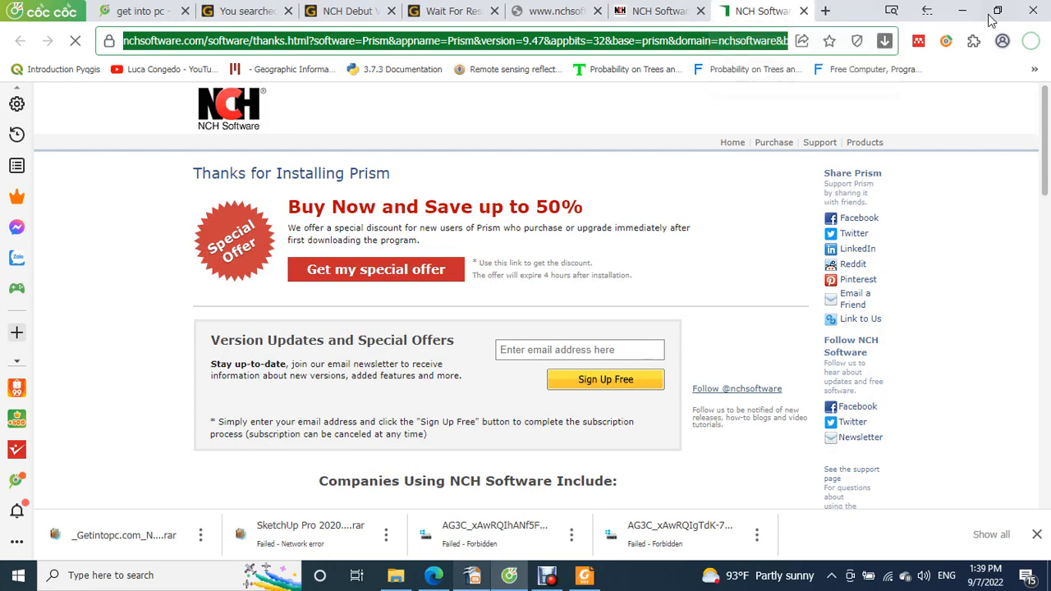
left_click(961, 11)
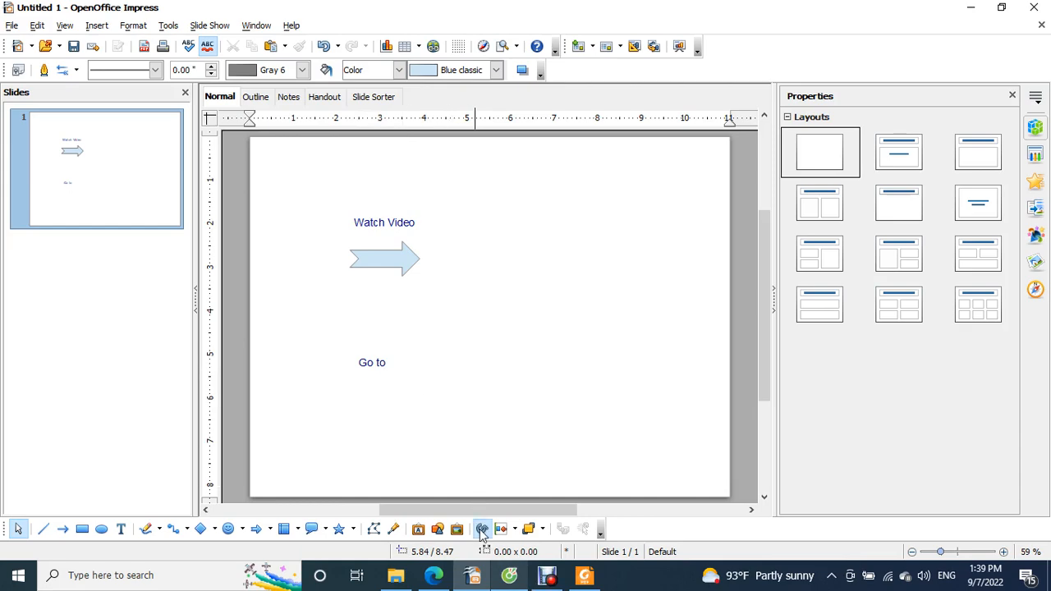
- Switch to the Cốc Cốc browser to examine the address of the Prism thank-you page, and return to the Impress slide
left_click(509, 574)
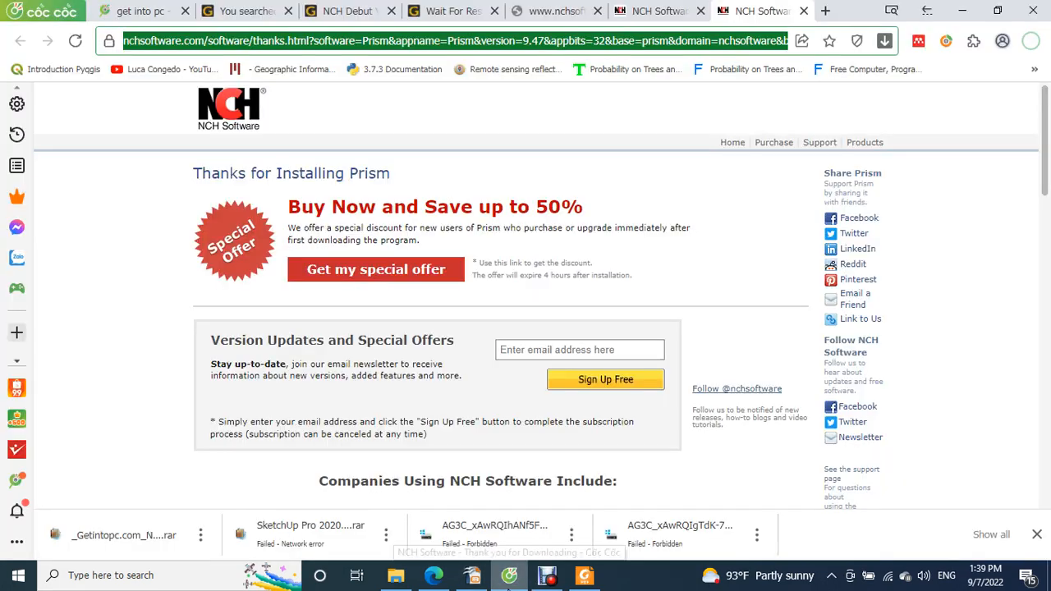
left_click(762, 39)
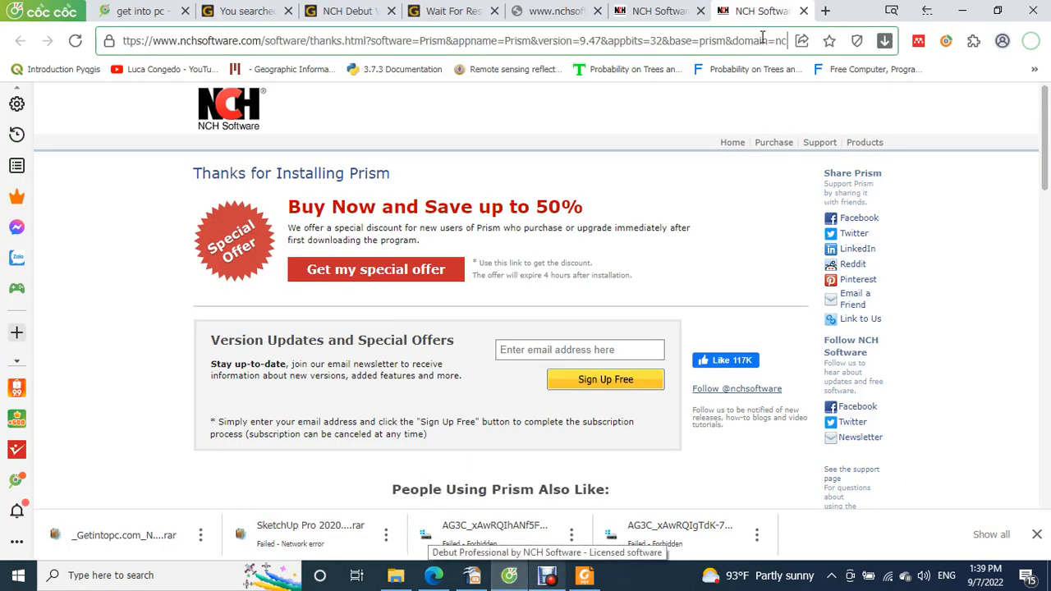
left_click_drag(780, 40, 123, 29)
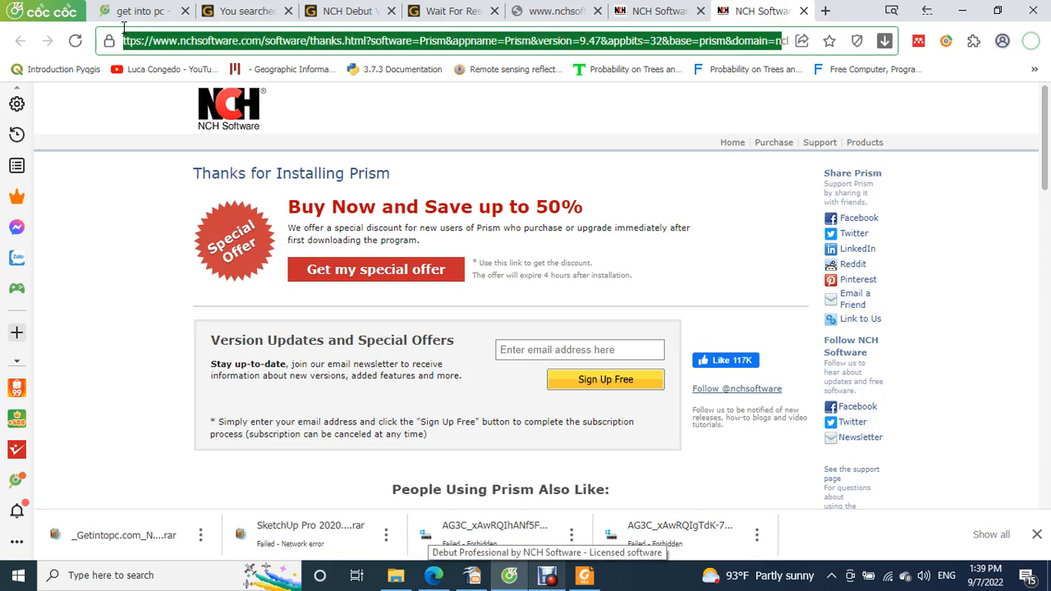
left_click(962, 10)
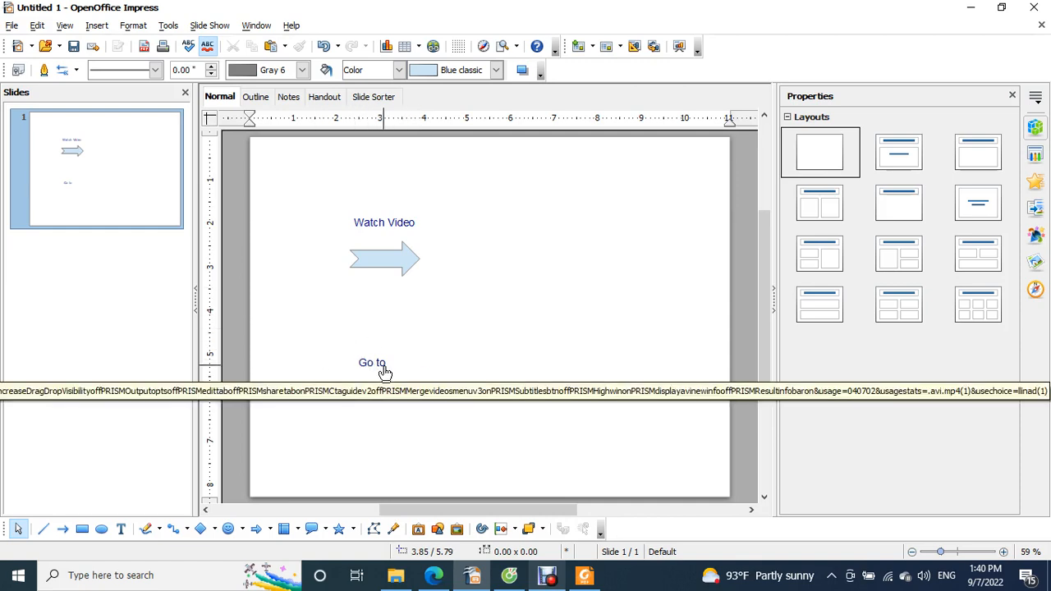
left_click(547, 576)
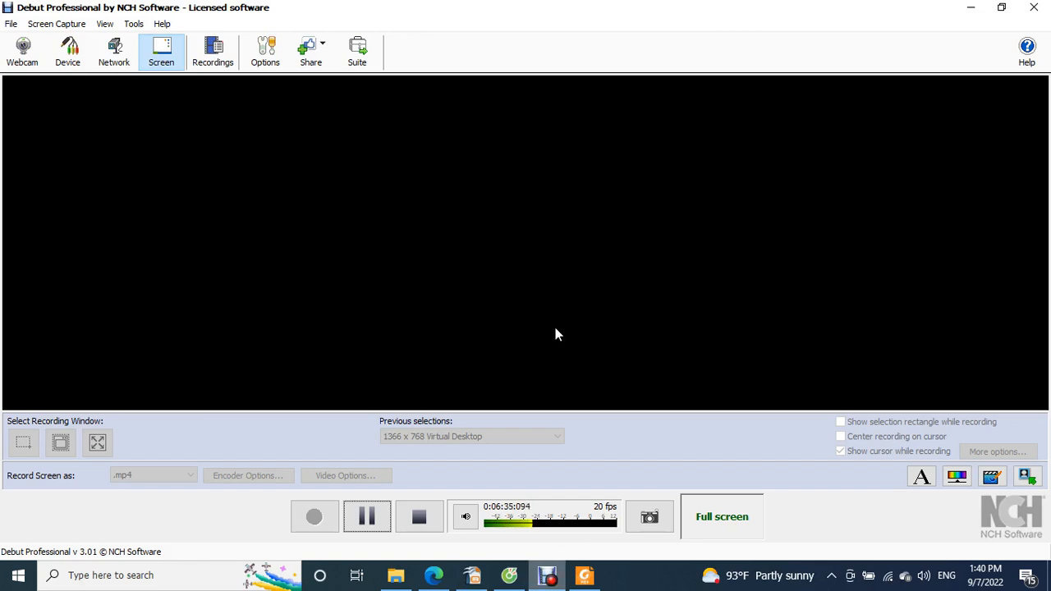